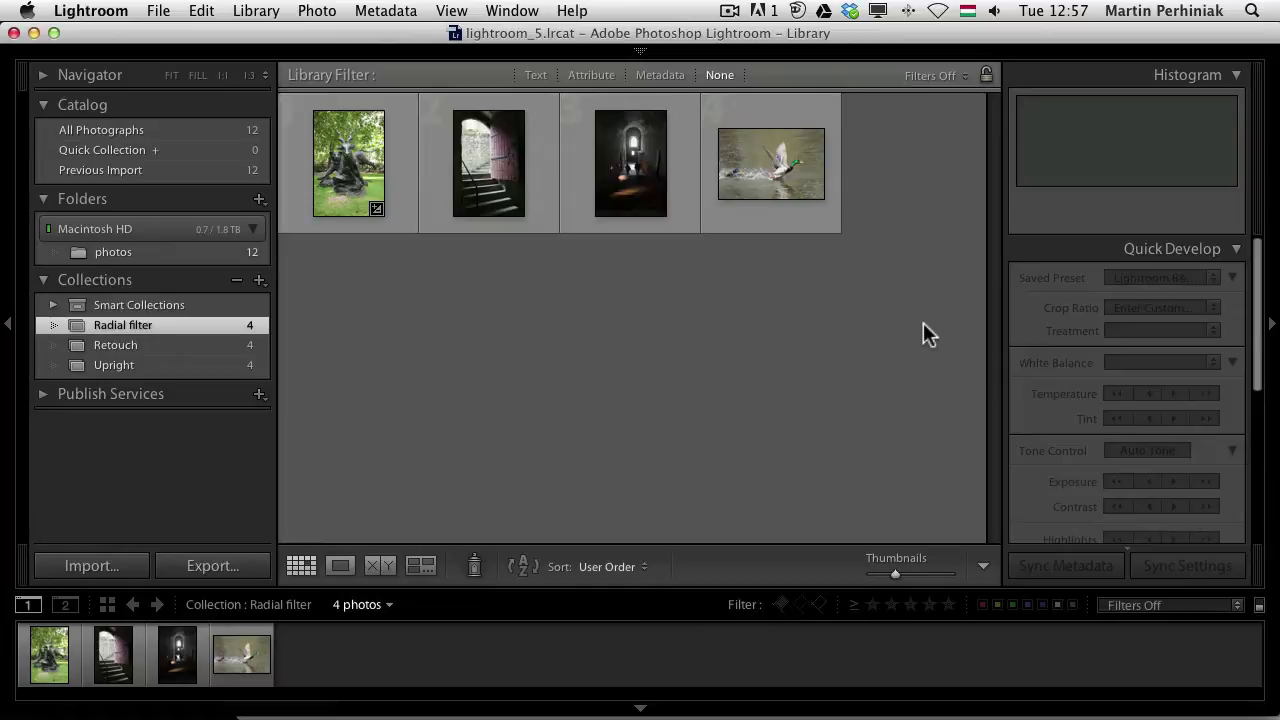
# Open the statue photo DSC_0041.nef at full size in Loupe view
pyautogui.doubleClick(344, 182)
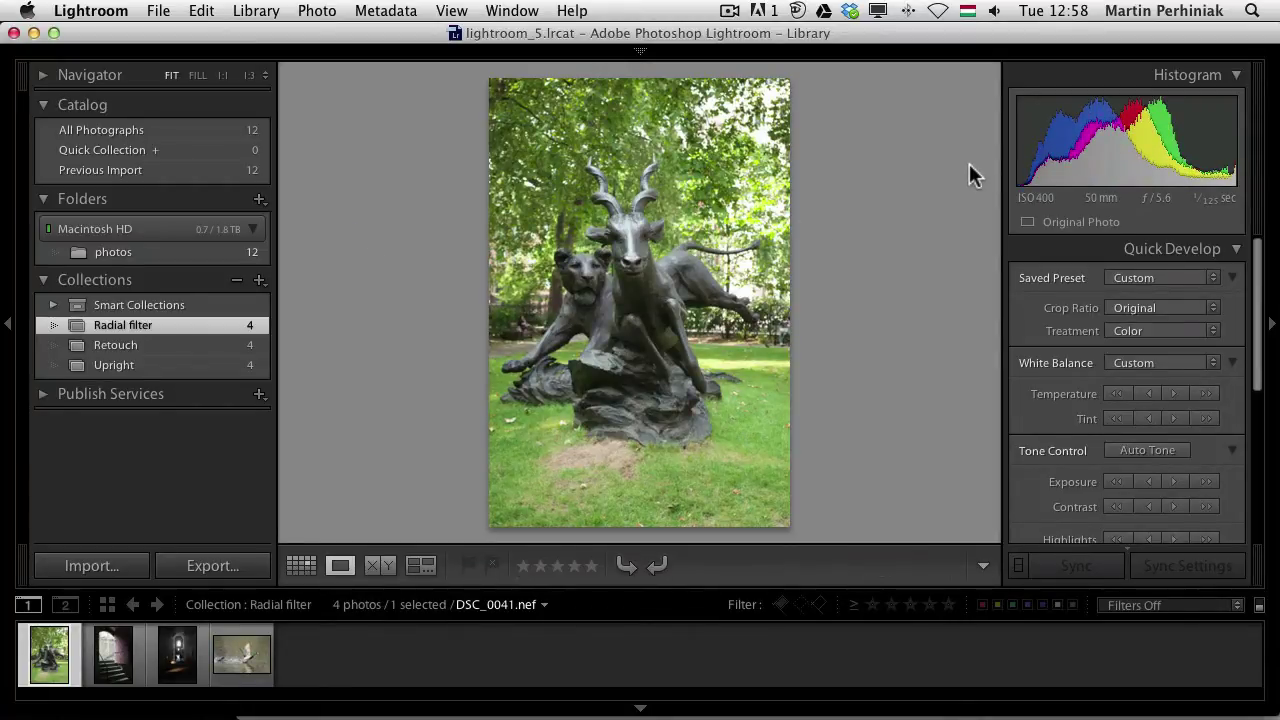
# Take the statue photo into Develop and ready a Radial Filter: Exposure -0.71, Feather 100, inverted mask
pyautogui.press('d')
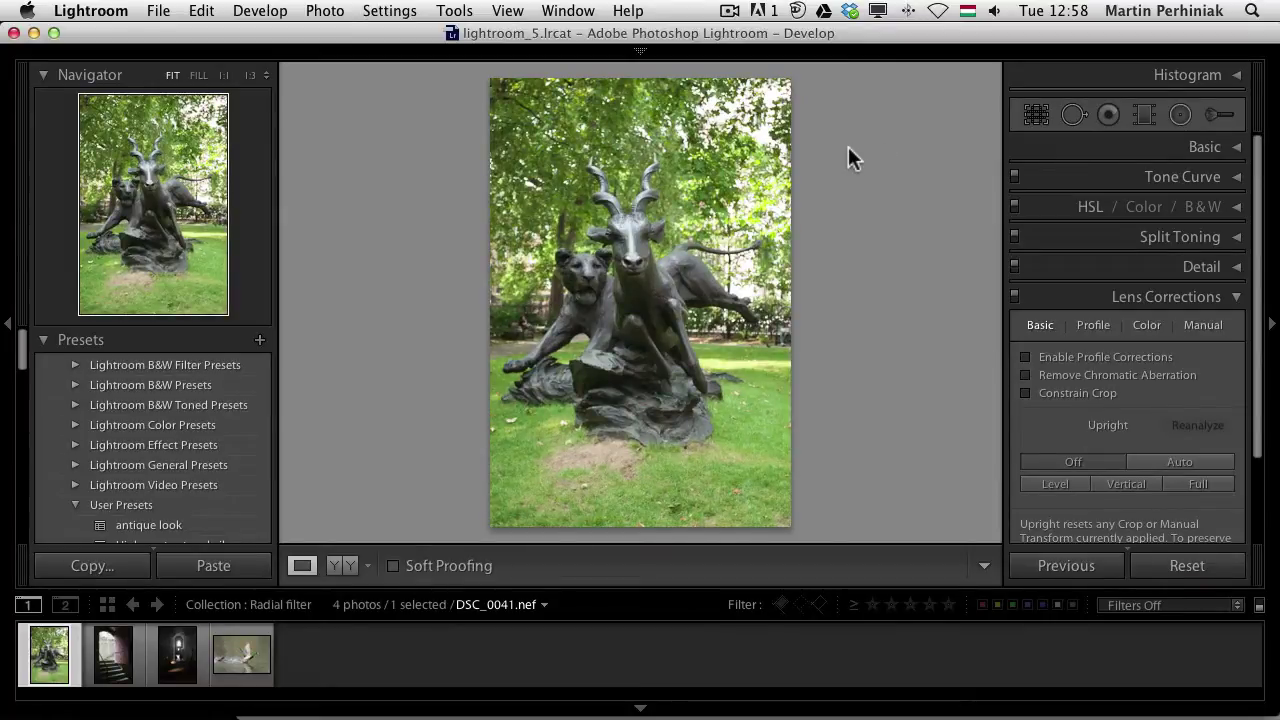
pyautogui.hotkey('shift', 'm')
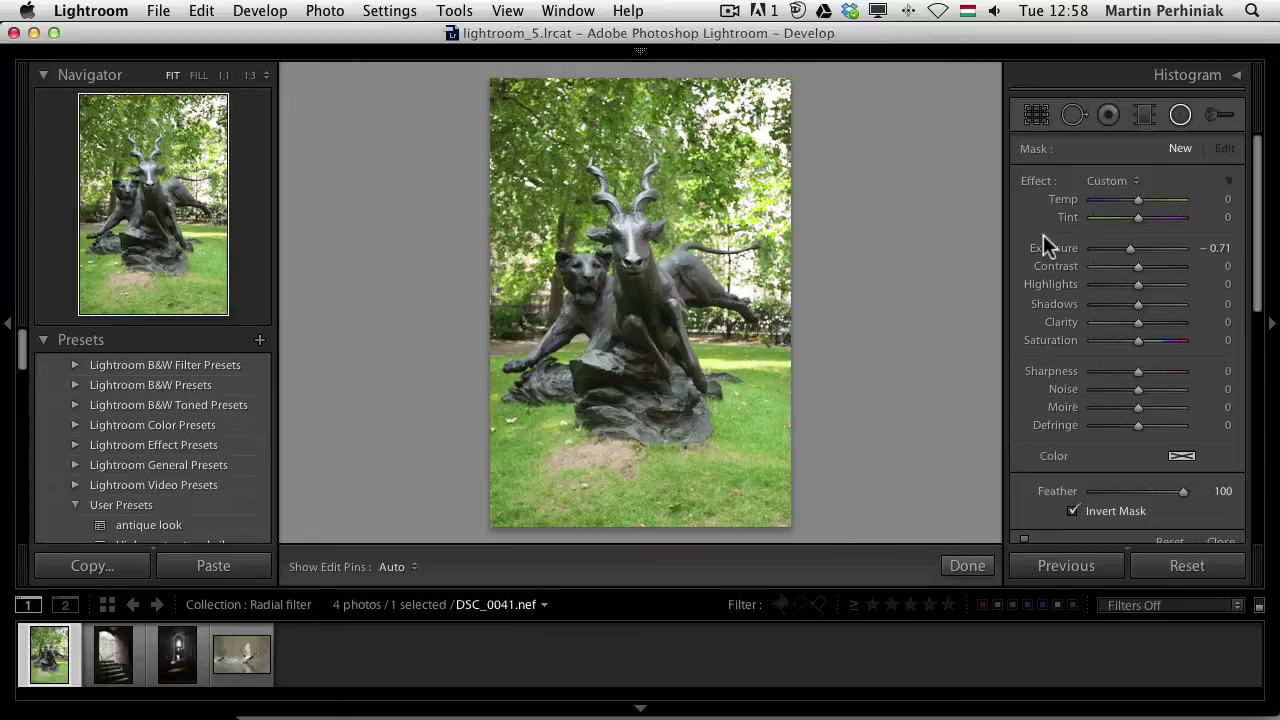
pyautogui.scroll(-3, 1075, 256)
pyautogui.scroll(3, 1075, 256)
pyautogui.scroll(-2, 1128, 477)
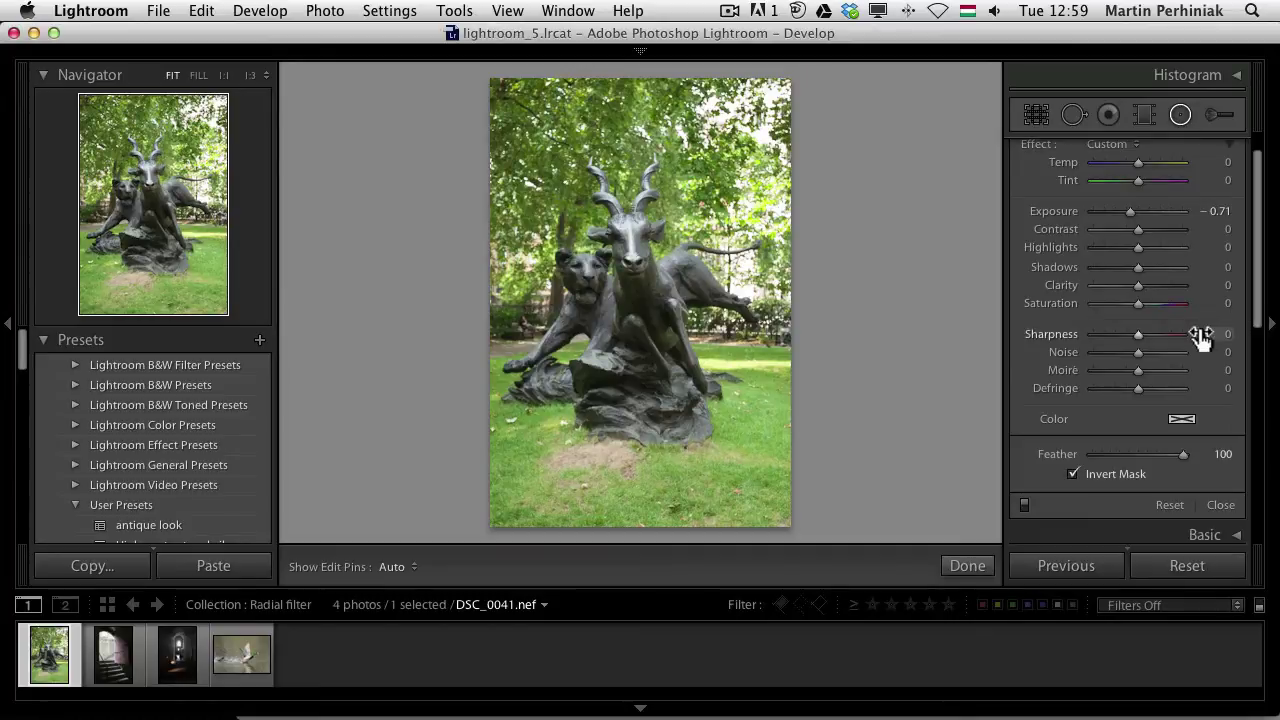
pyautogui.scroll(-10, 1199, 337)
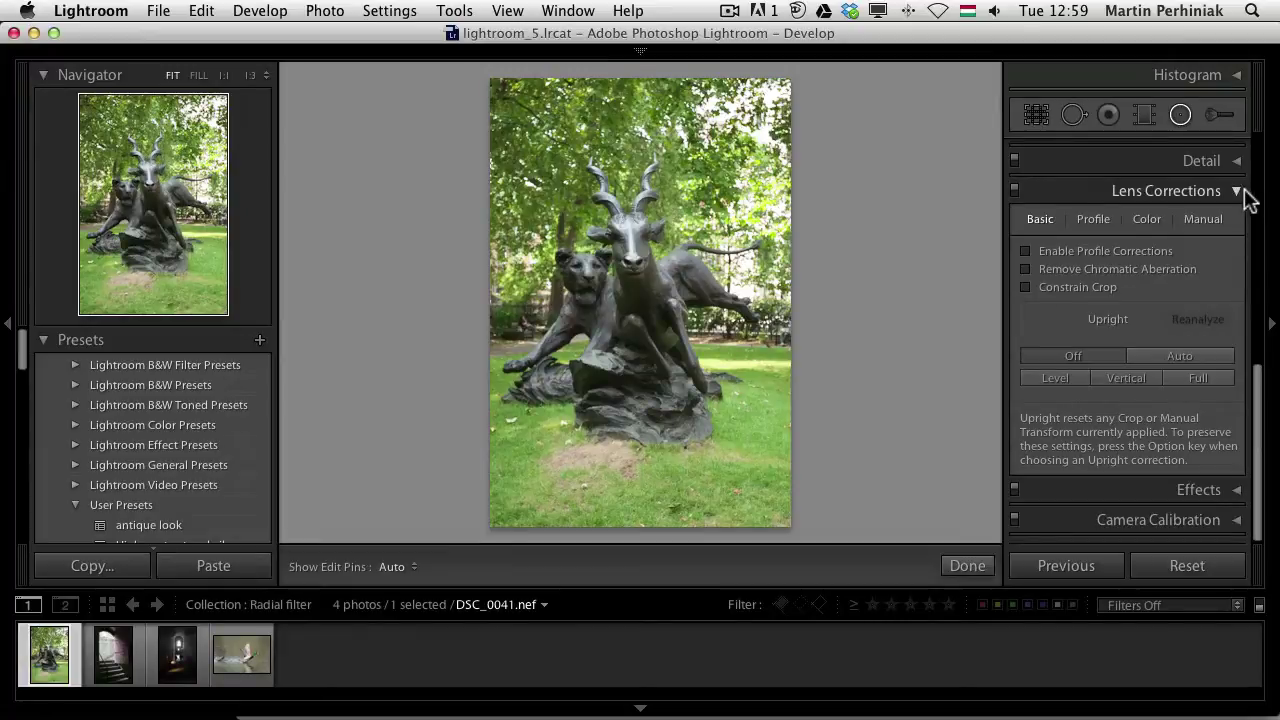
pyautogui.click(1238, 490)
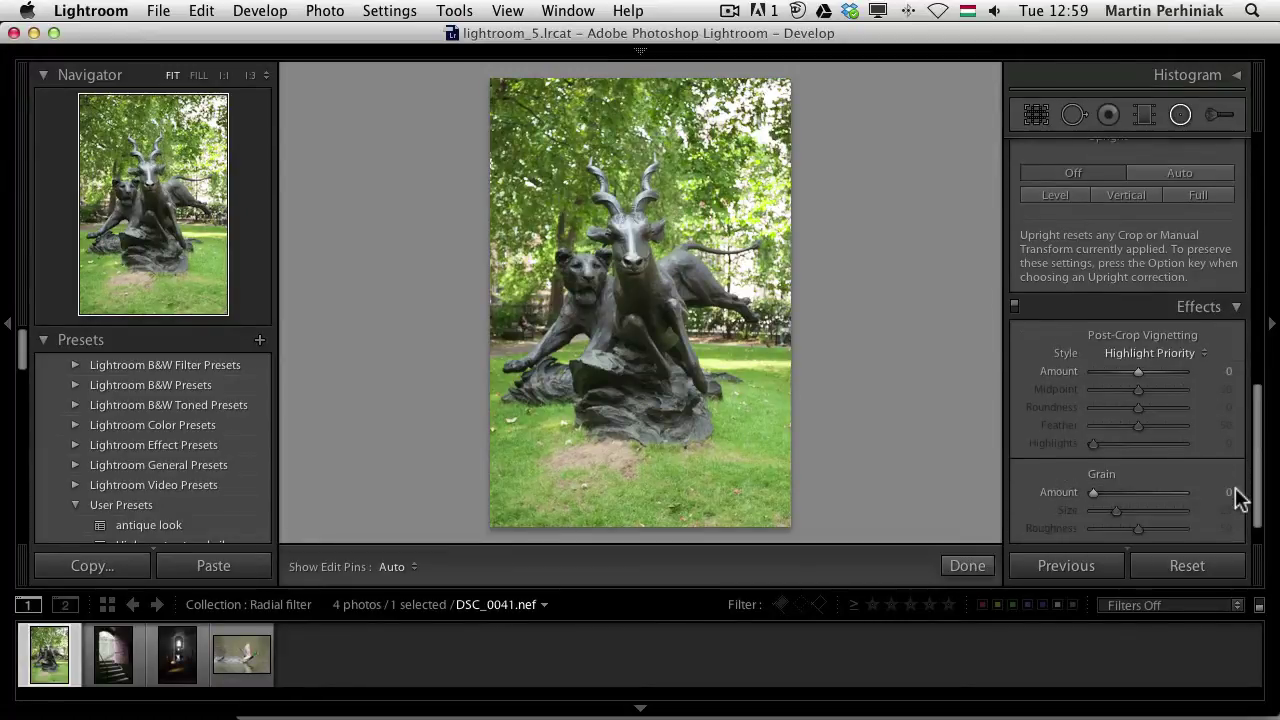
pyautogui.moveTo(1132, 371)
pyautogui.mouseDown()
pyautogui.moveTo(1106, 371)
pyautogui.moveTo(1140, 376)
pyautogui.mouseUp()
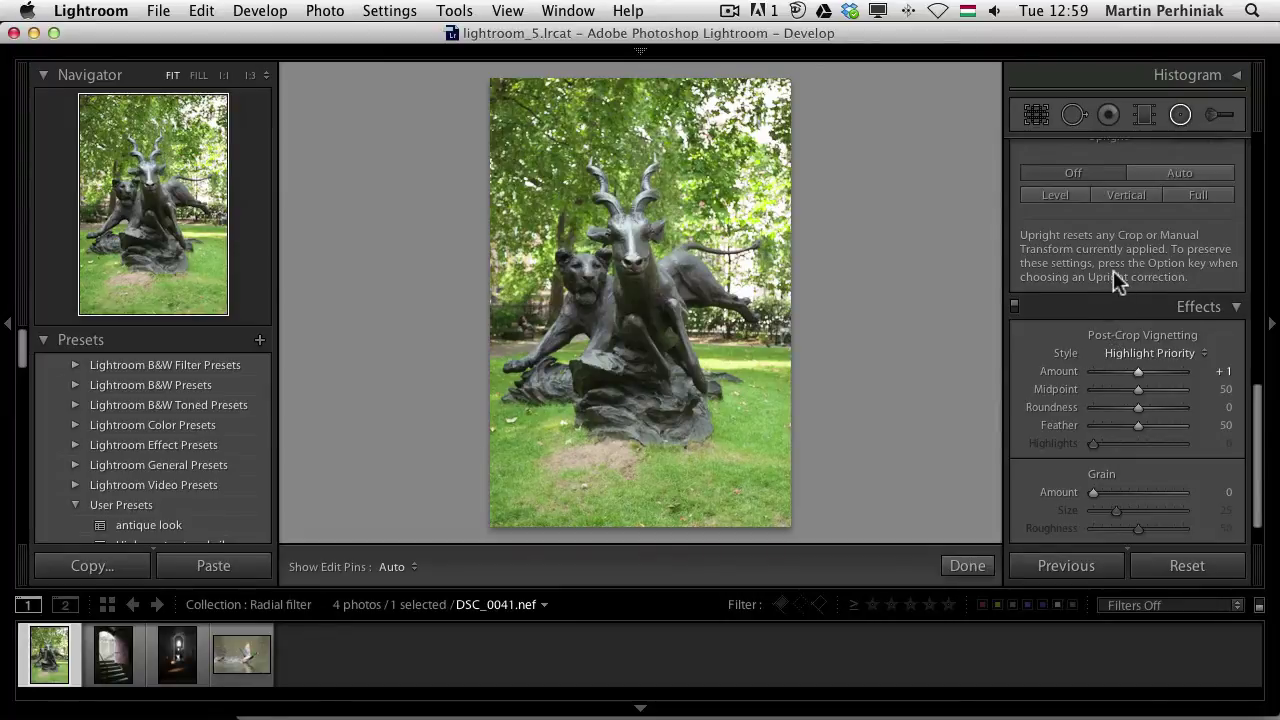
pyautogui.hotkey('shift', 'm')
pyautogui.scroll(2, 1113, 270)
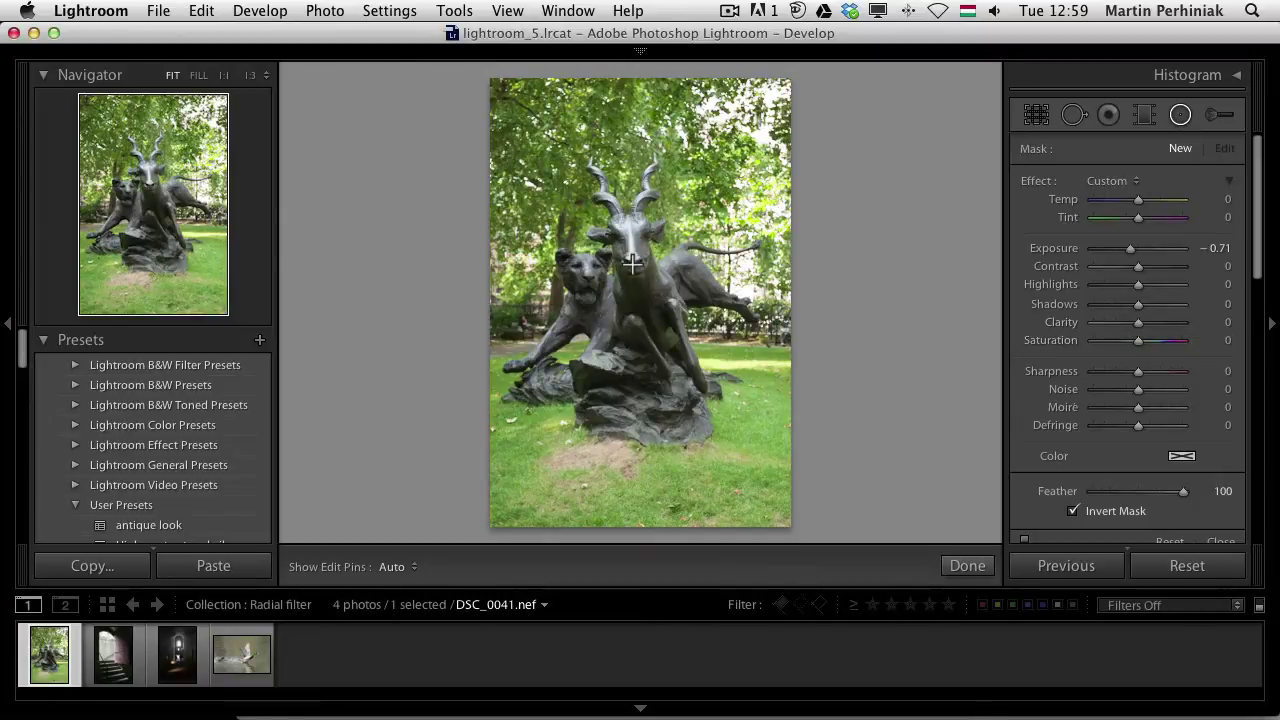
# Draw a -0.71 exposure ellipse around the goat statue, lower it slightly, and turn off Invert Mask
pyautogui.moveTo(632, 262); pyautogui.dragTo(732, 114)
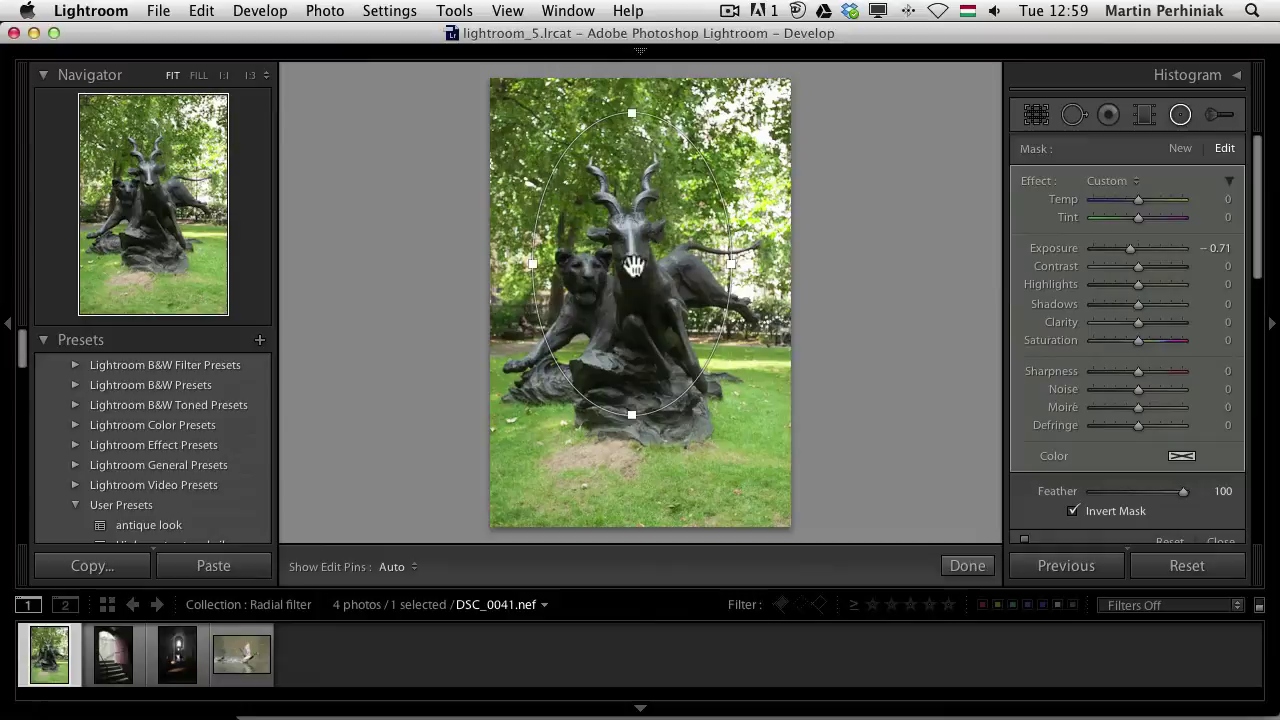
pyautogui.moveTo(634, 266); pyautogui.dragTo(634, 294)
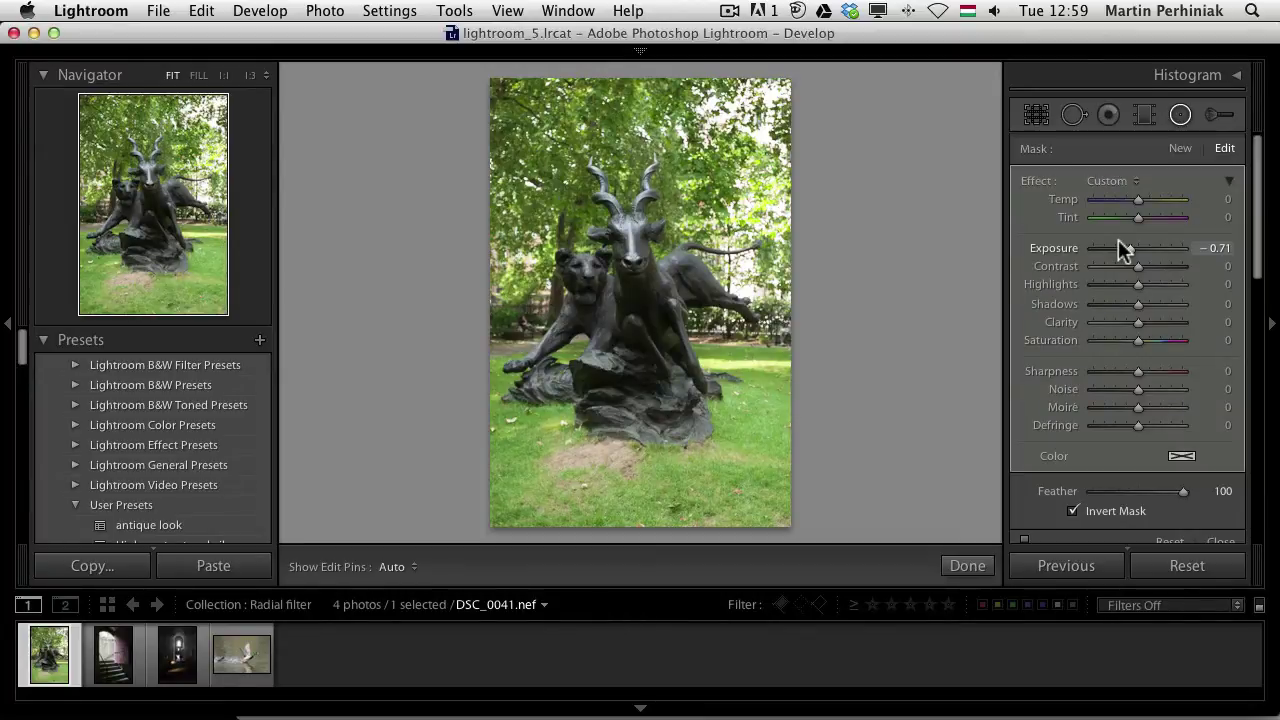
pyautogui.click(1097, 511)
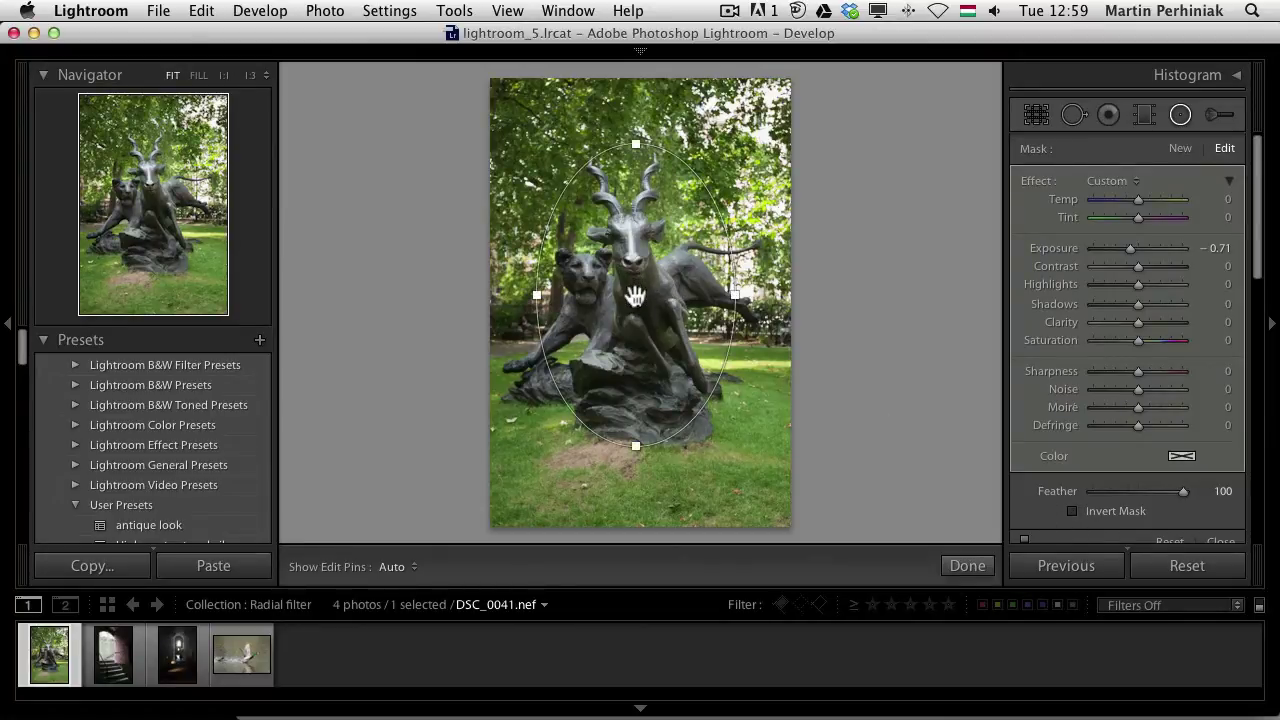
pyautogui.moveTo(635, 296)
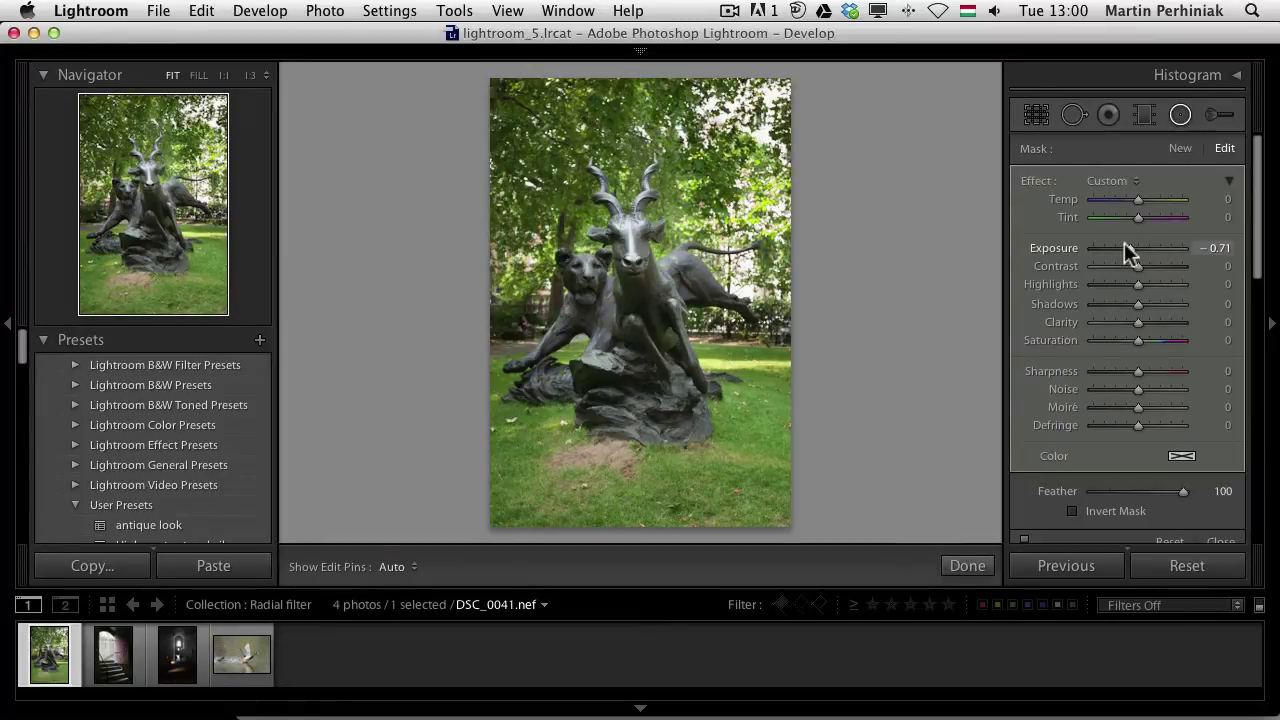
# Set the statue's radial filter to Exposure -1.39 and Feather 66
pyautogui.moveTo(1131, 250); pyautogui.dragTo(1125, 248)
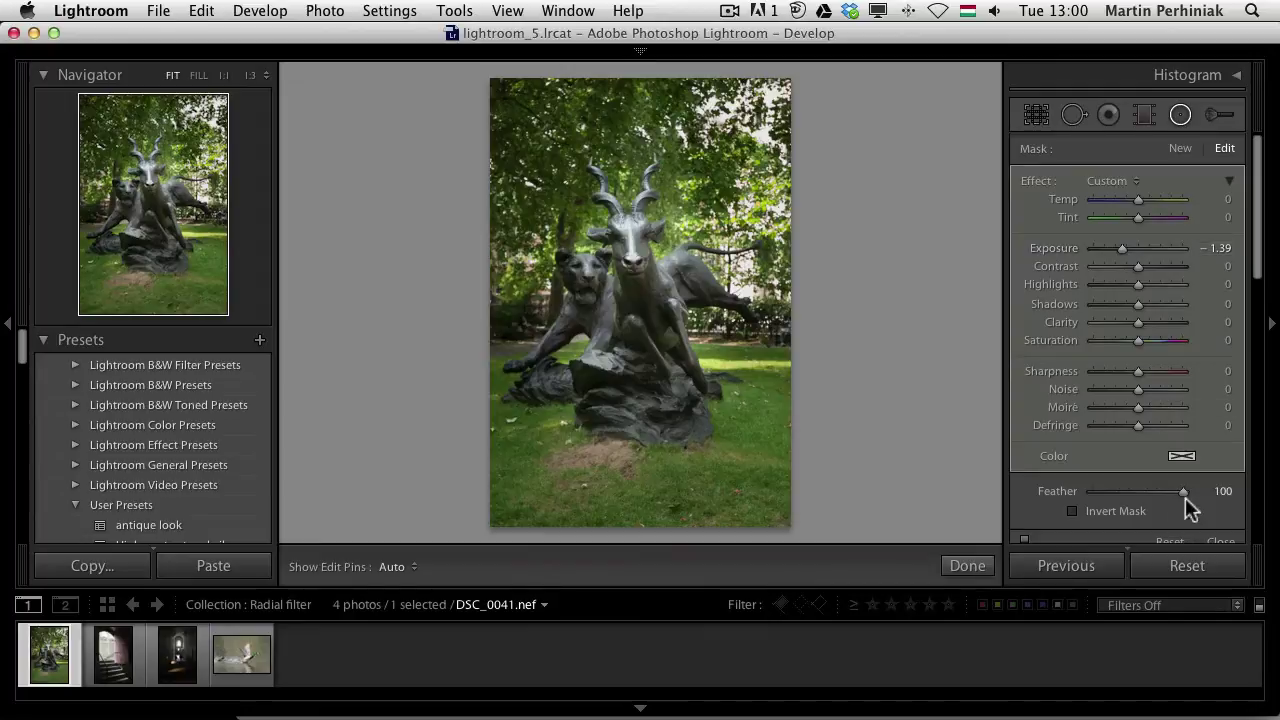
pyautogui.moveTo(1184, 492); pyautogui.dragTo(1073, 492)
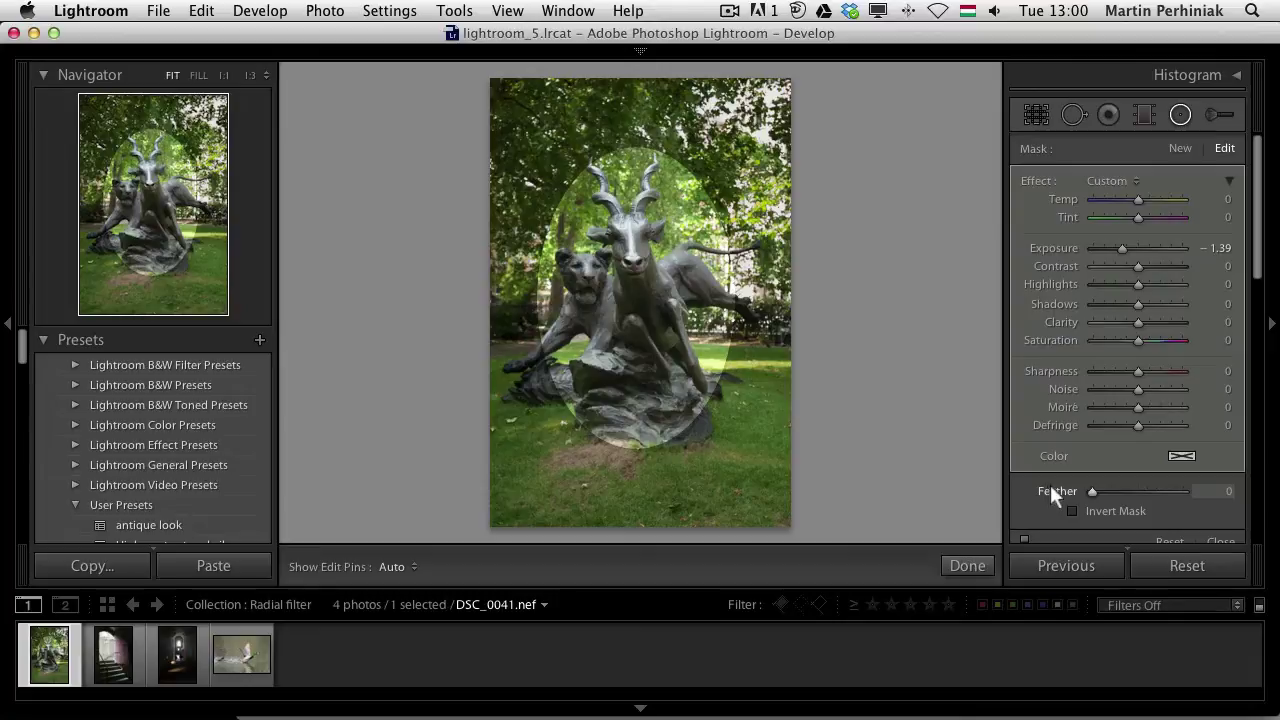
pyautogui.moveTo(1068, 484); pyautogui.dragTo(1254, 516)
pyautogui.moveTo(1183, 499); pyautogui.dragTo(1157, 508)
# Widen the ellipse slightly and nudge it left and down over the statue
pyautogui.moveTo(541, 303)
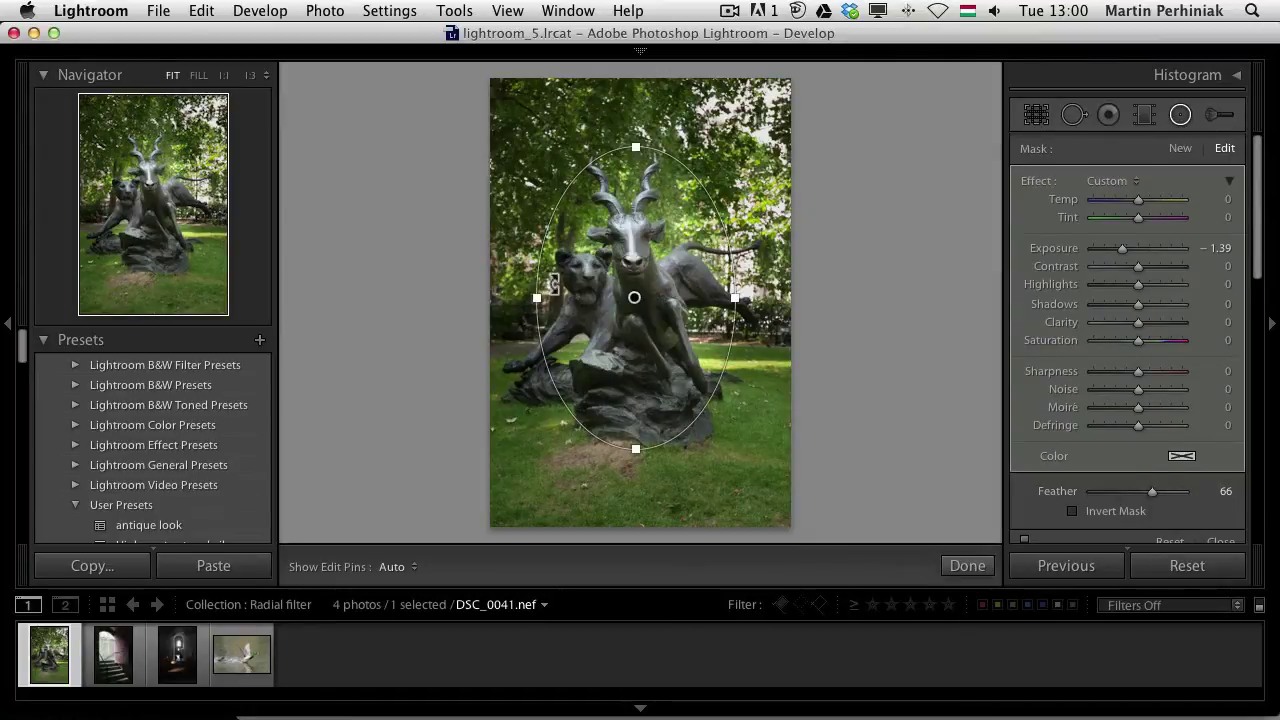
pyautogui.moveTo(541, 303); pyautogui.dragTo(535, 303)
pyautogui.moveTo(646, 286); pyautogui.dragTo(592, 318)
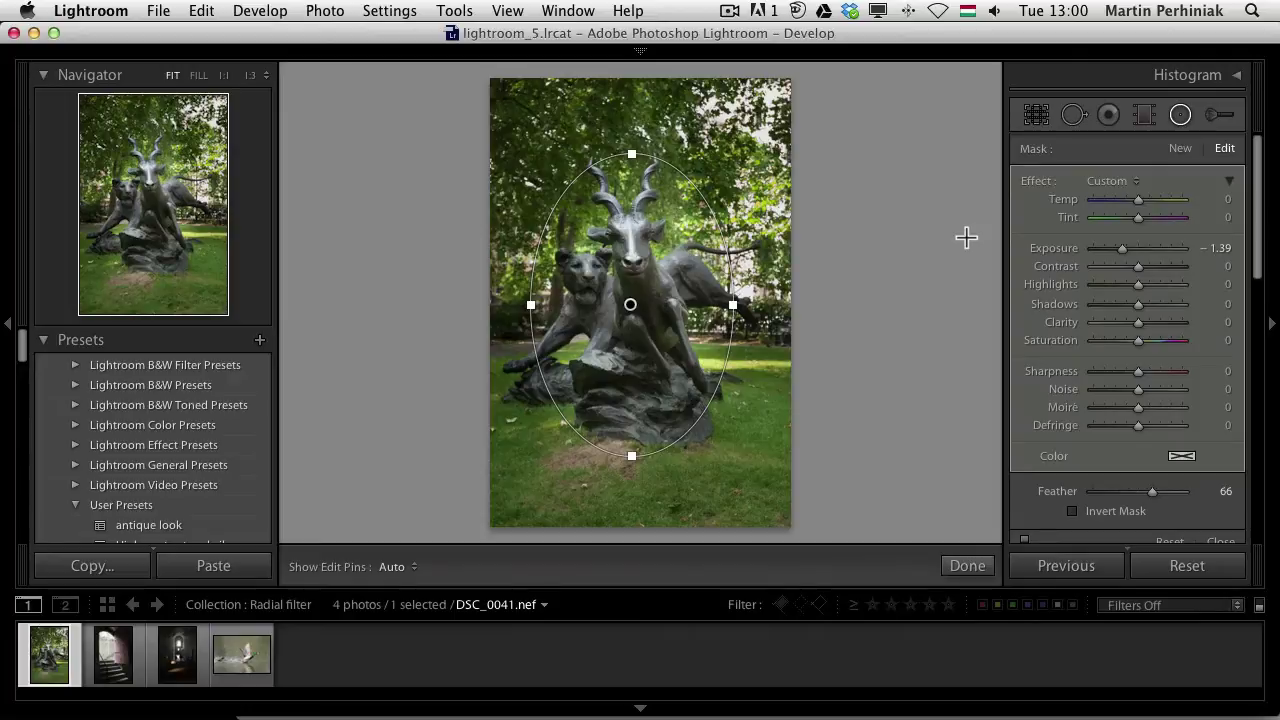
# Open _DSC0385.nef and add a radial filter brightened to +1.74 exposure
pyautogui.click(115, 655)
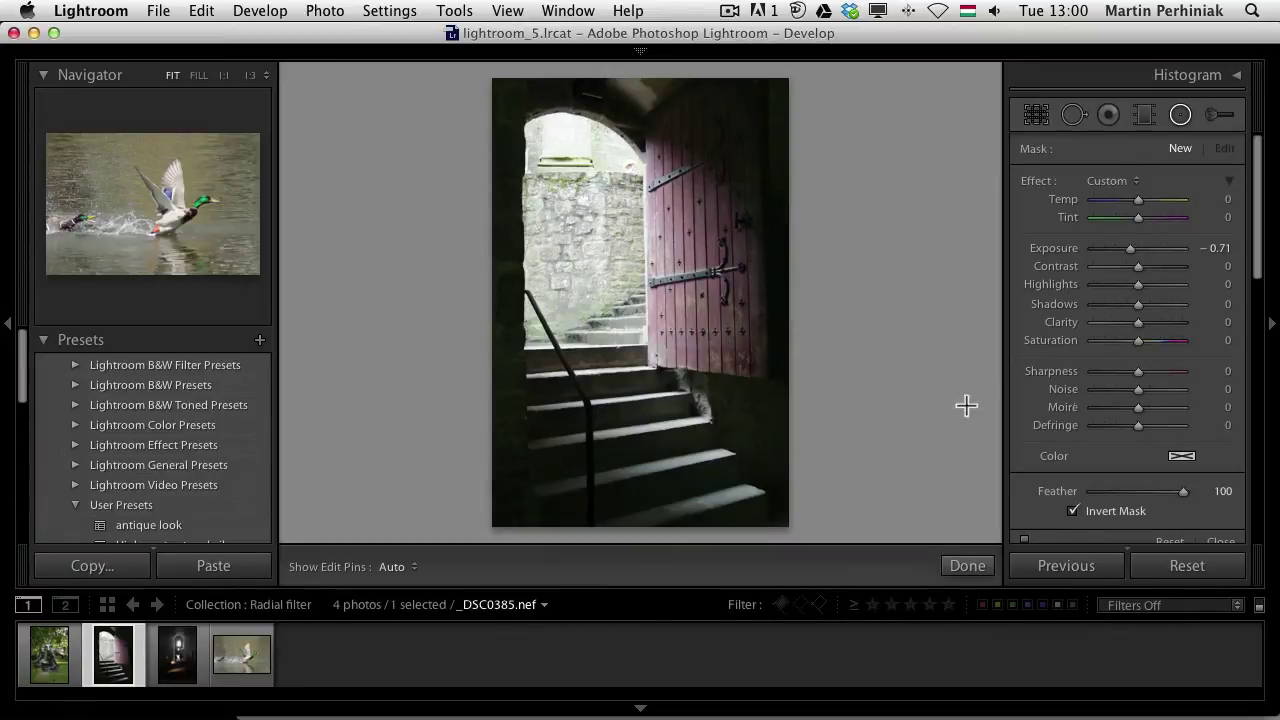
pyautogui.moveTo(605, 448); pyautogui.dragTo(698, 360)
pyautogui.click(1073, 510)
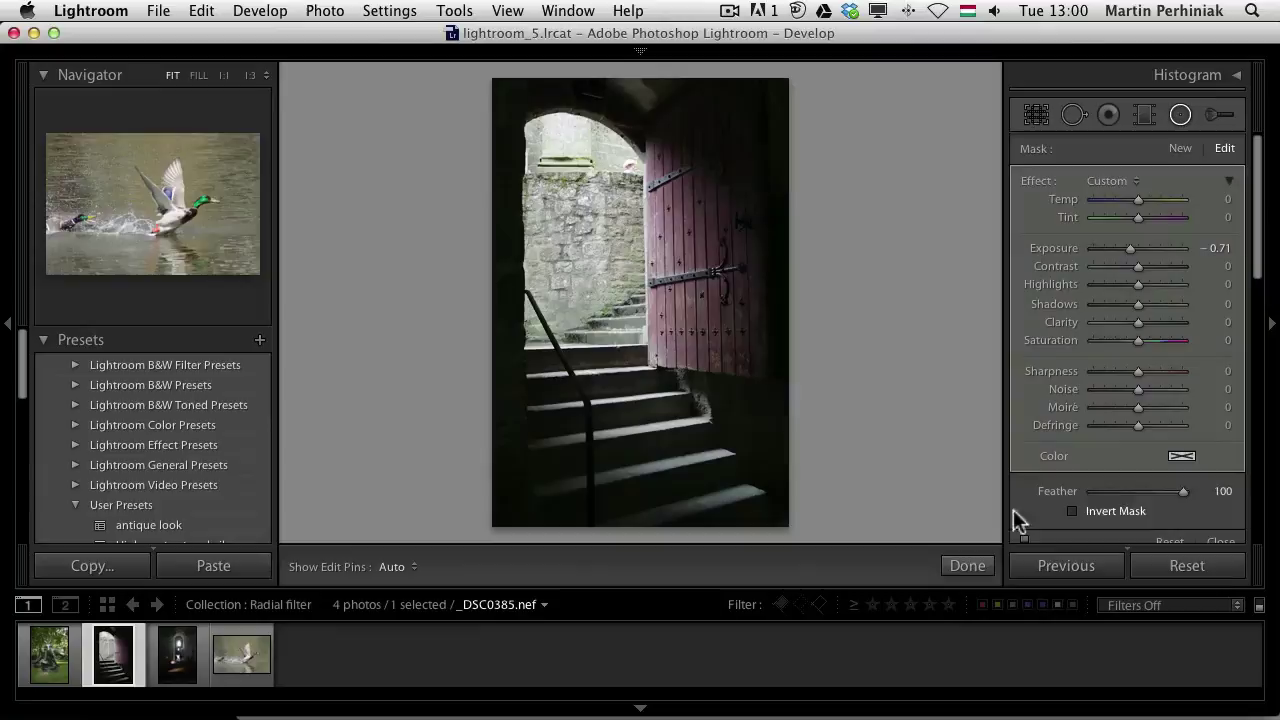
pyautogui.moveTo(598, 444); pyautogui.dragTo(636, 432)
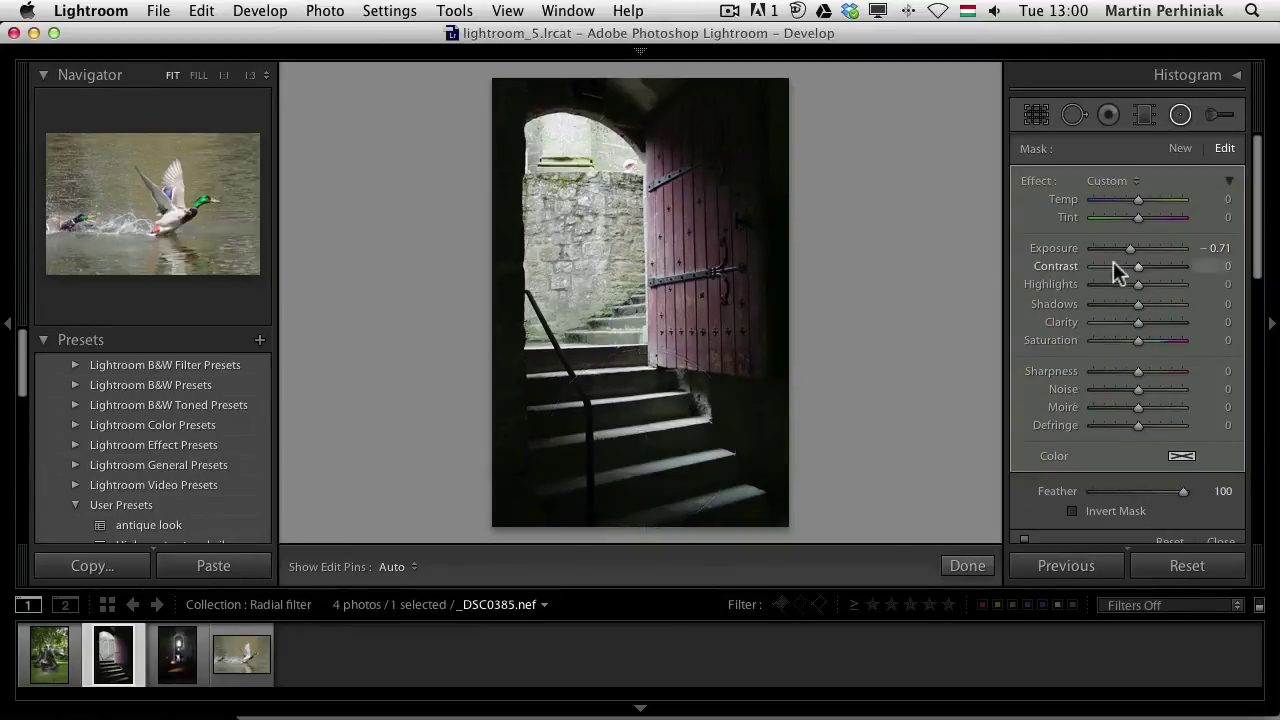
pyautogui.moveTo(1137, 251); pyautogui.dragTo(1160, 249)
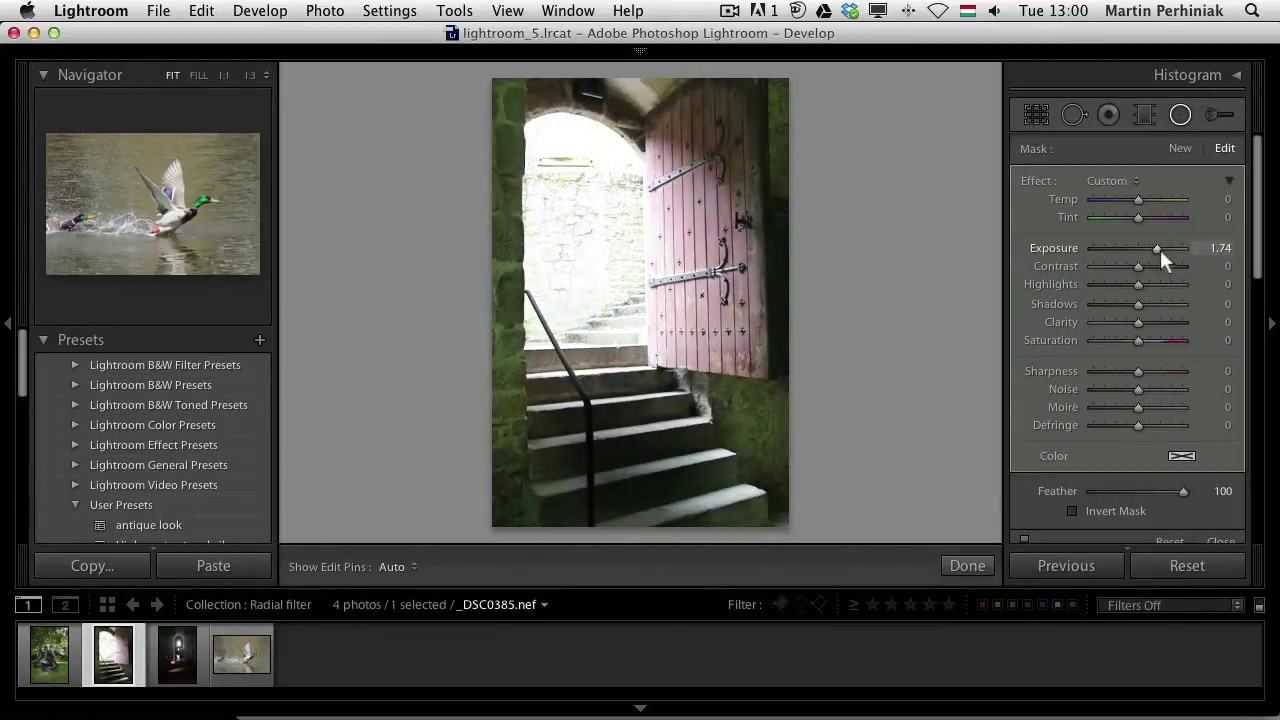
# Move the filter up and stretch it into a tall ellipse over the archway
pyautogui.moveTo(643, 441); pyautogui.dragTo(591, 189)
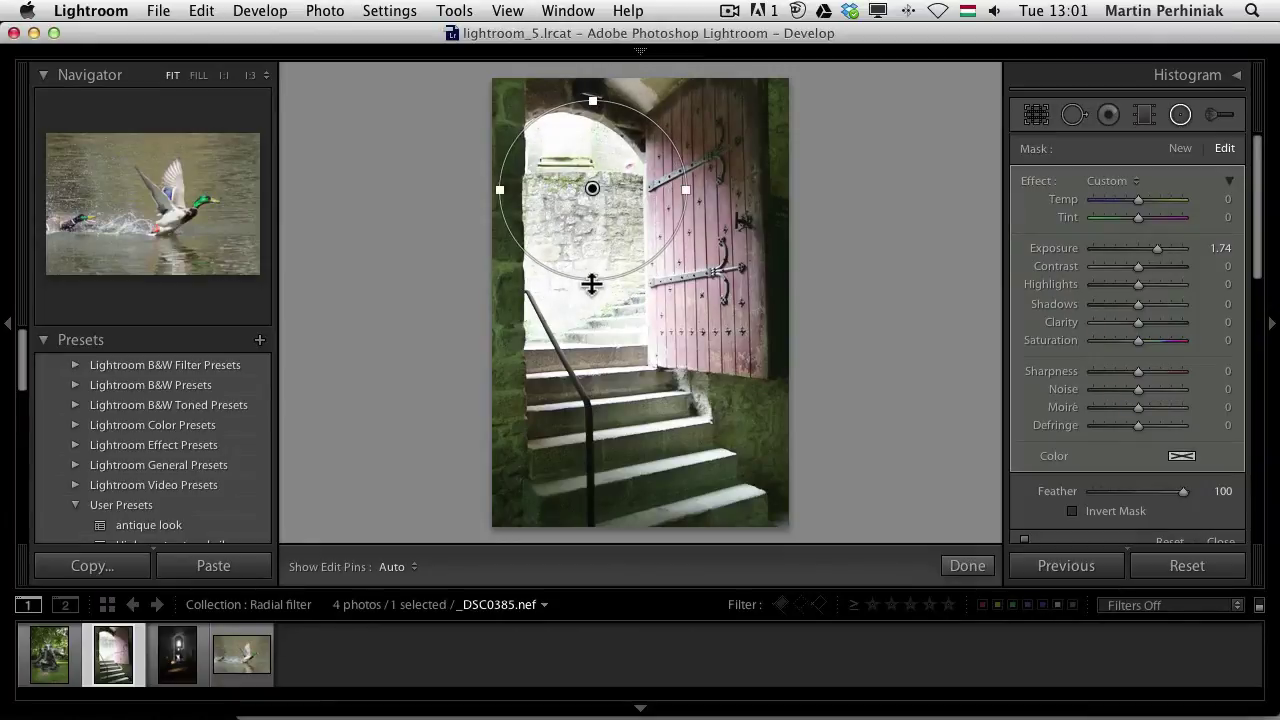
pyautogui.moveTo(593, 311); pyautogui.dragTo(589, 337)
pyautogui.moveTo(594, 191); pyautogui.dragTo(588, 229)
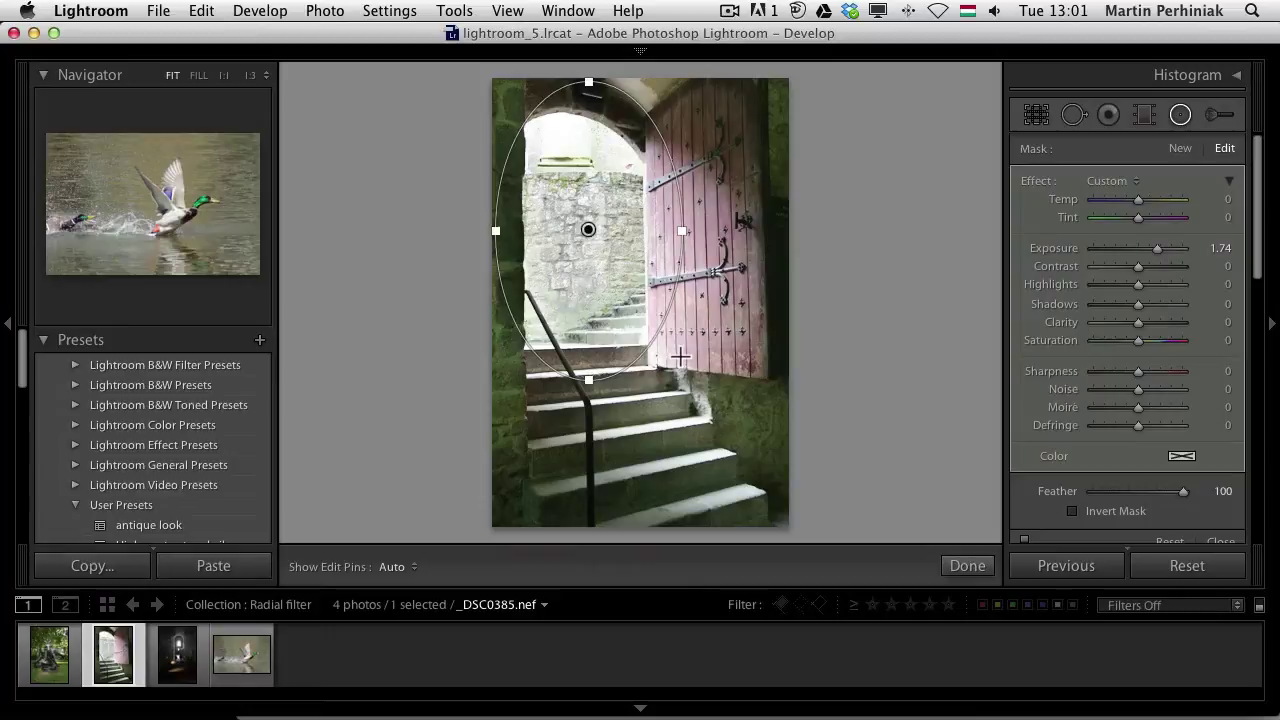
# Turn on Invert Mask and reshape the +1.74 ellipse to cover the open pink door
pyautogui.click(1072, 511)
pyautogui.moveTo(586, 223); pyautogui.dragTo(638, 287)
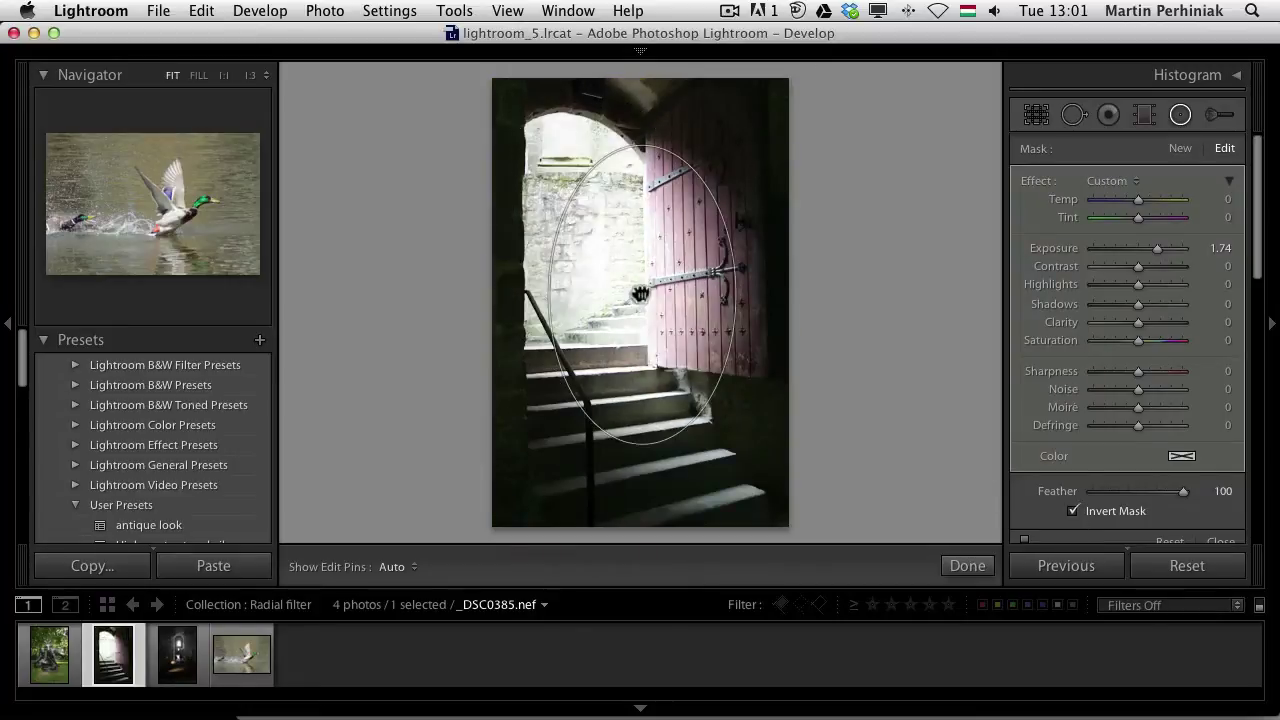
pyautogui.moveTo(641, 145); pyautogui.dragTo(641, 168)
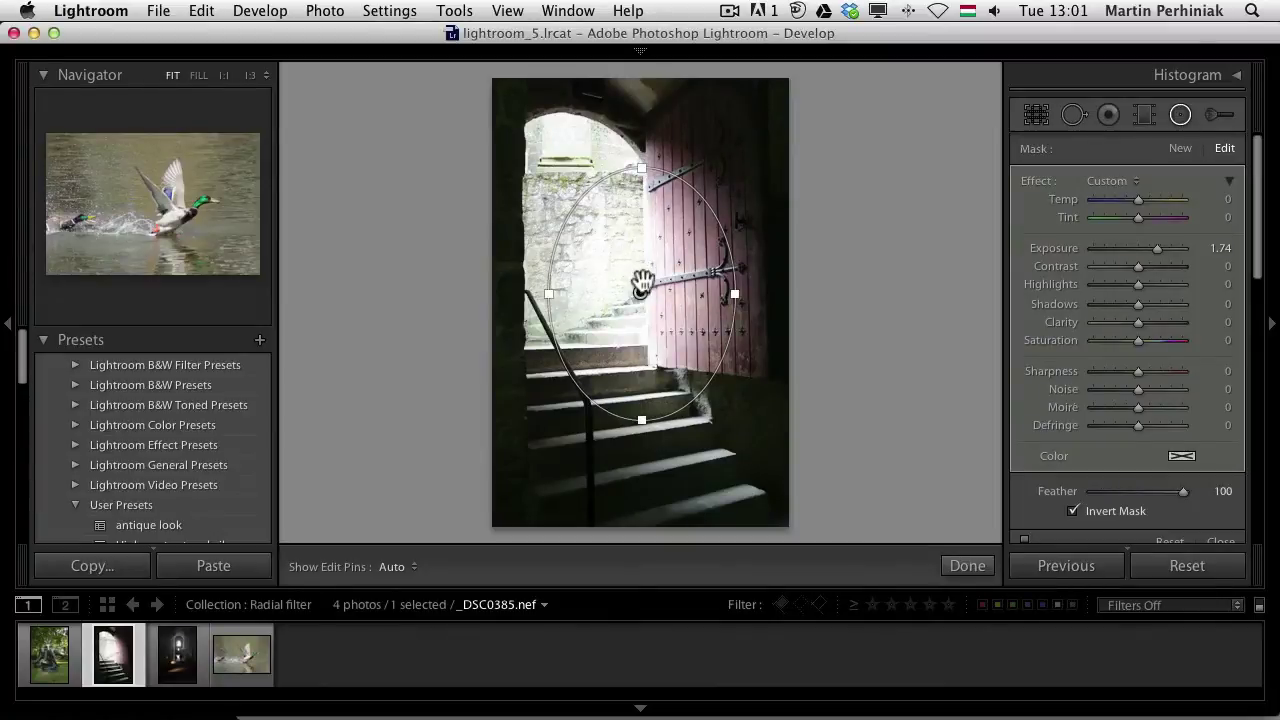
pyautogui.moveTo(643, 290); pyautogui.dragTo(709, 152)
pyautogui.moveTo(711, 268); pyautogui.dragTo(714, 377)
pyautogui.moveTo(711, 145); pyautogui.dragTo(715, 180)
# Switch the door filter's effect off and back on to compare
pyautogui.scroll(-1, 1039, 496)
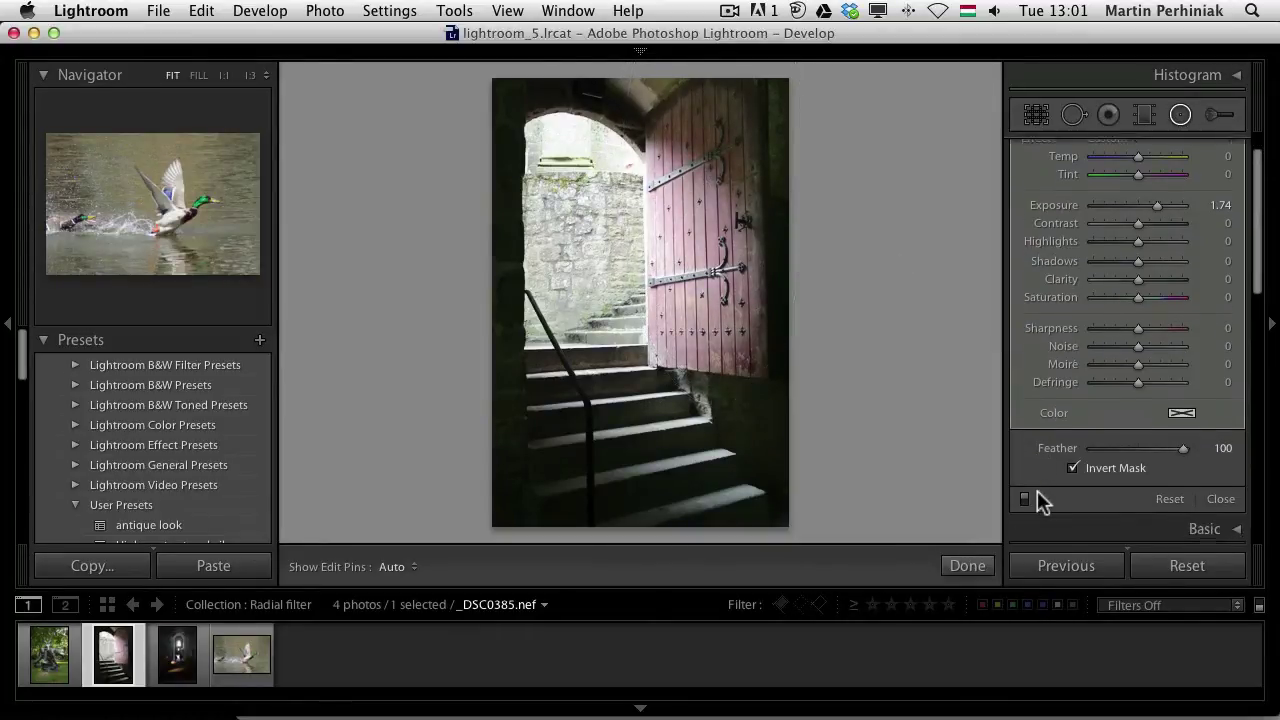
pyautogui.click(1024, 497)
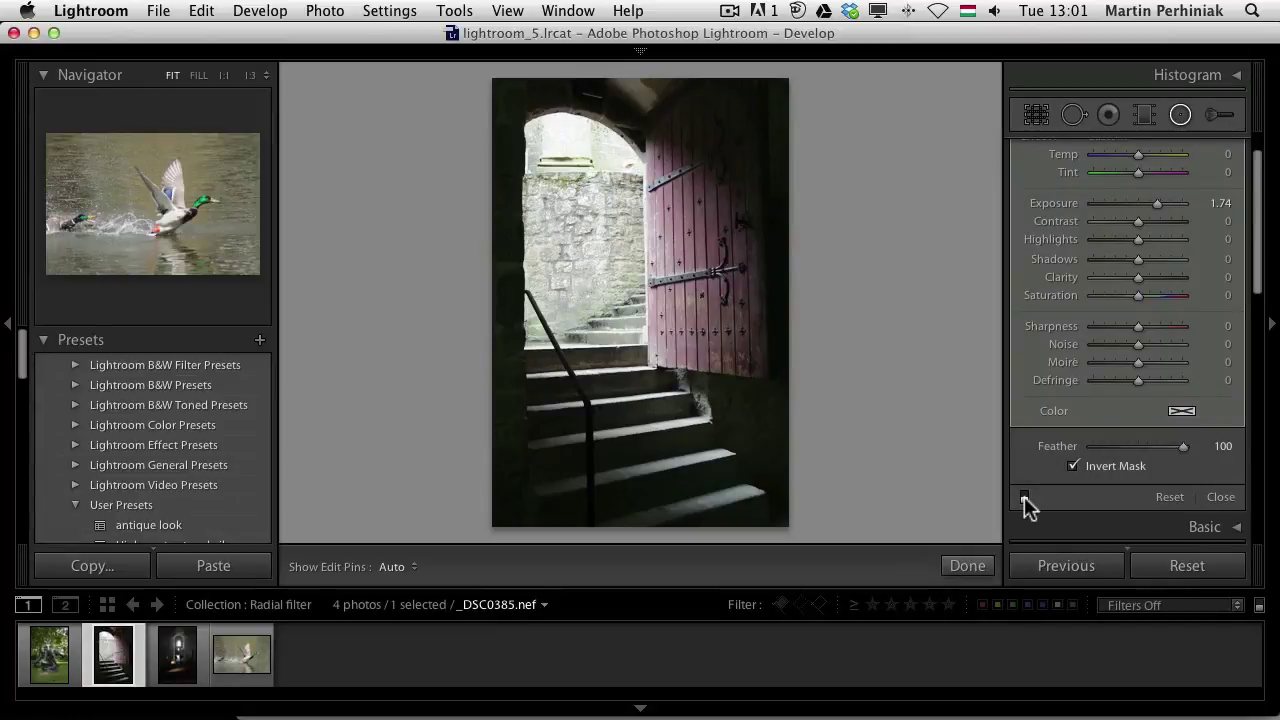
pyautogui.click(1024, 497)
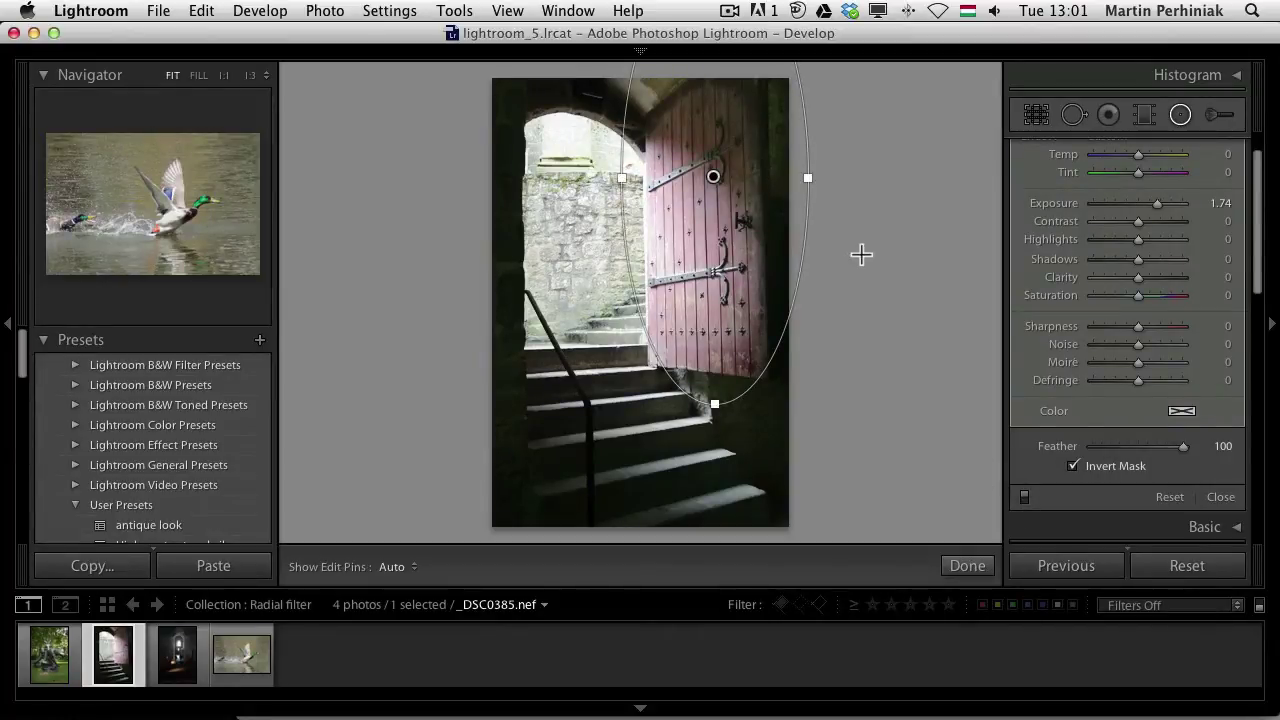
# Give the door filter Temp 33, Sharpness 42, Clarity 37 and Saturation 32
pyautogui.scroll(2, 1030, 175)
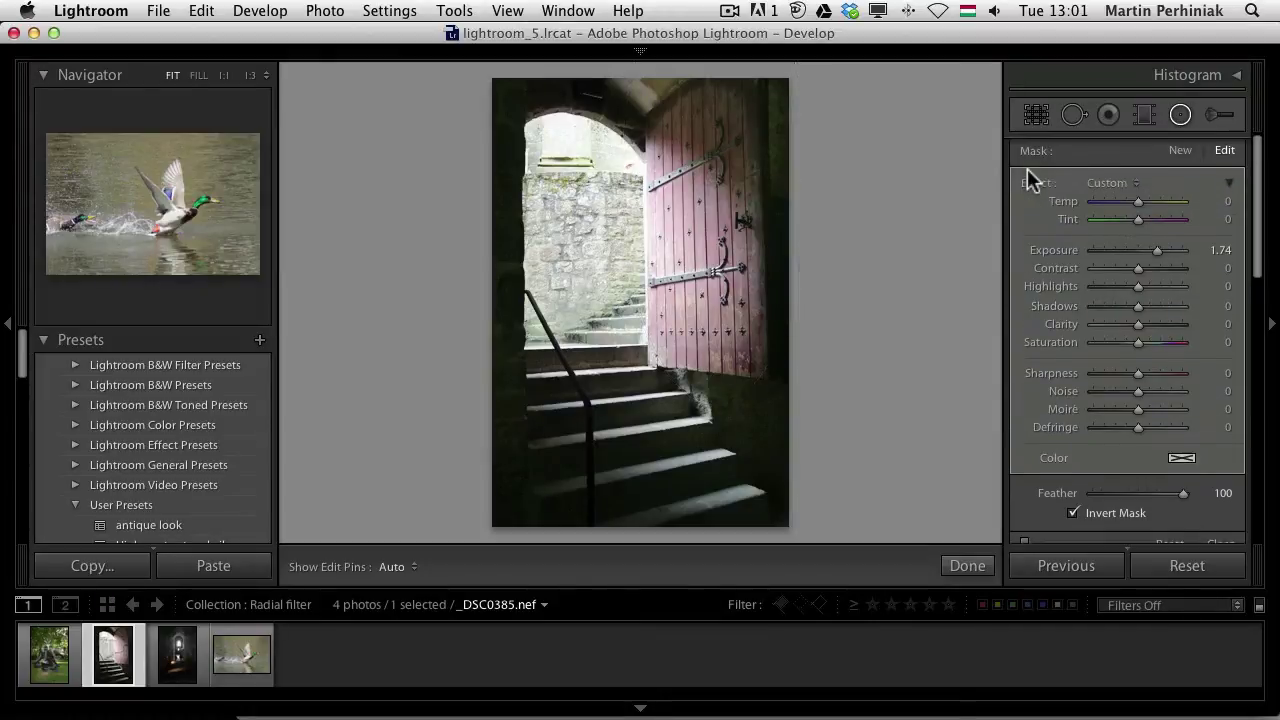
pyautogui.moveTo(1139, 201); pyautogui.dragTo(1153, 201)
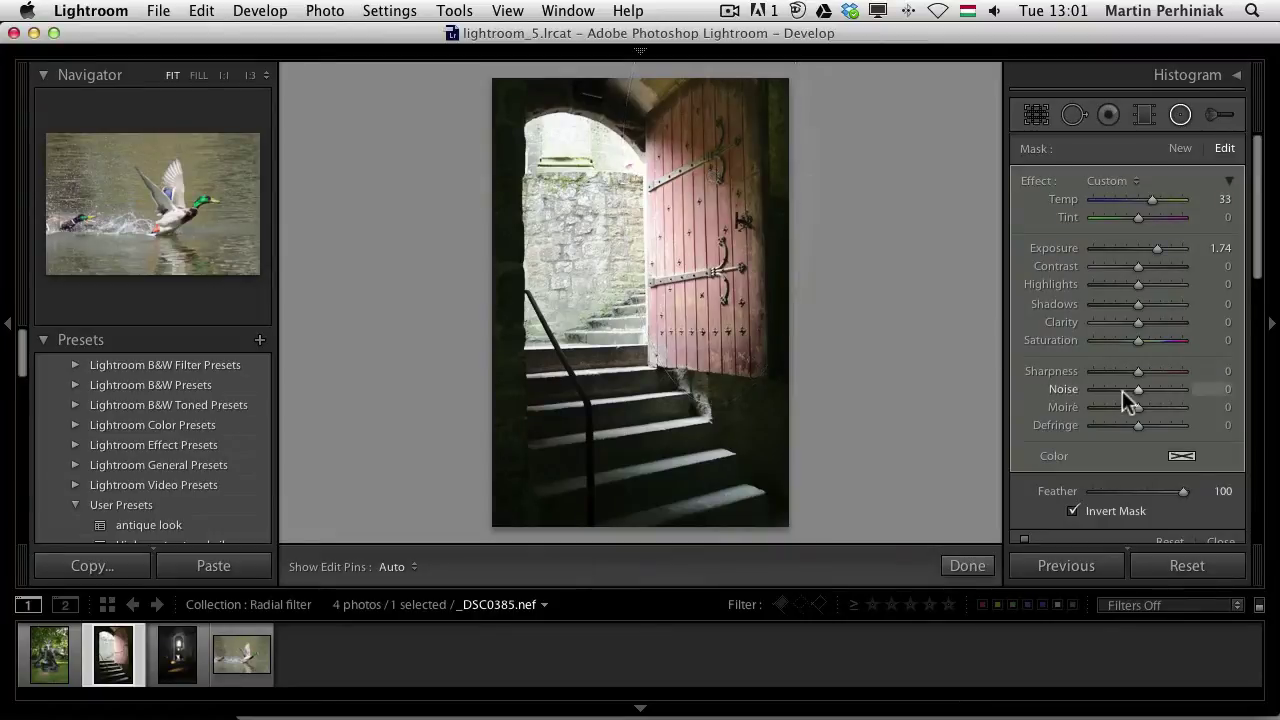
pyautogui.moveTo(1138, 371); pyautogui.dragTo(1155, 372)
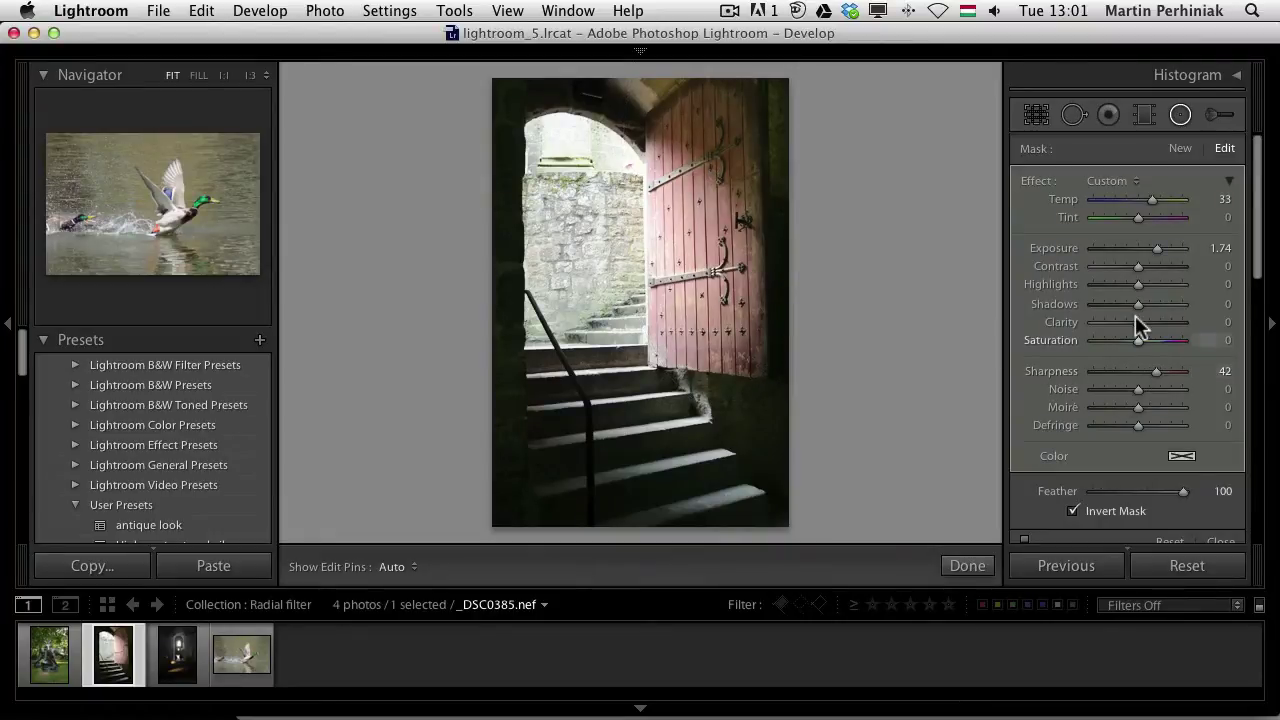
pyautogui.moveTo(1138, 322)
pyautogui.mouseDown()
pyautogui.moveTo(1156, 322)
pyautogui.moveTo(1150, 336)
pyautogui.mouseUp()
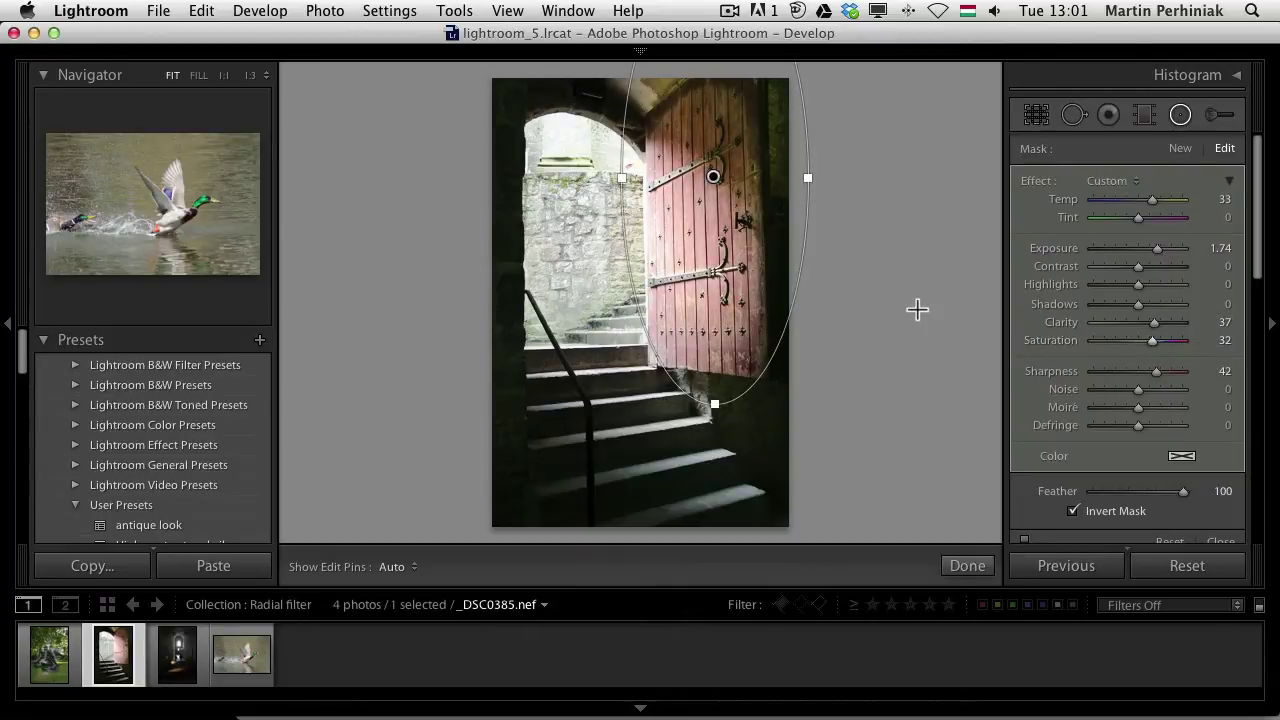
# Switch the warmed door filter off and back on to compare
pyautogui.scroll(-3, 1016, 515)
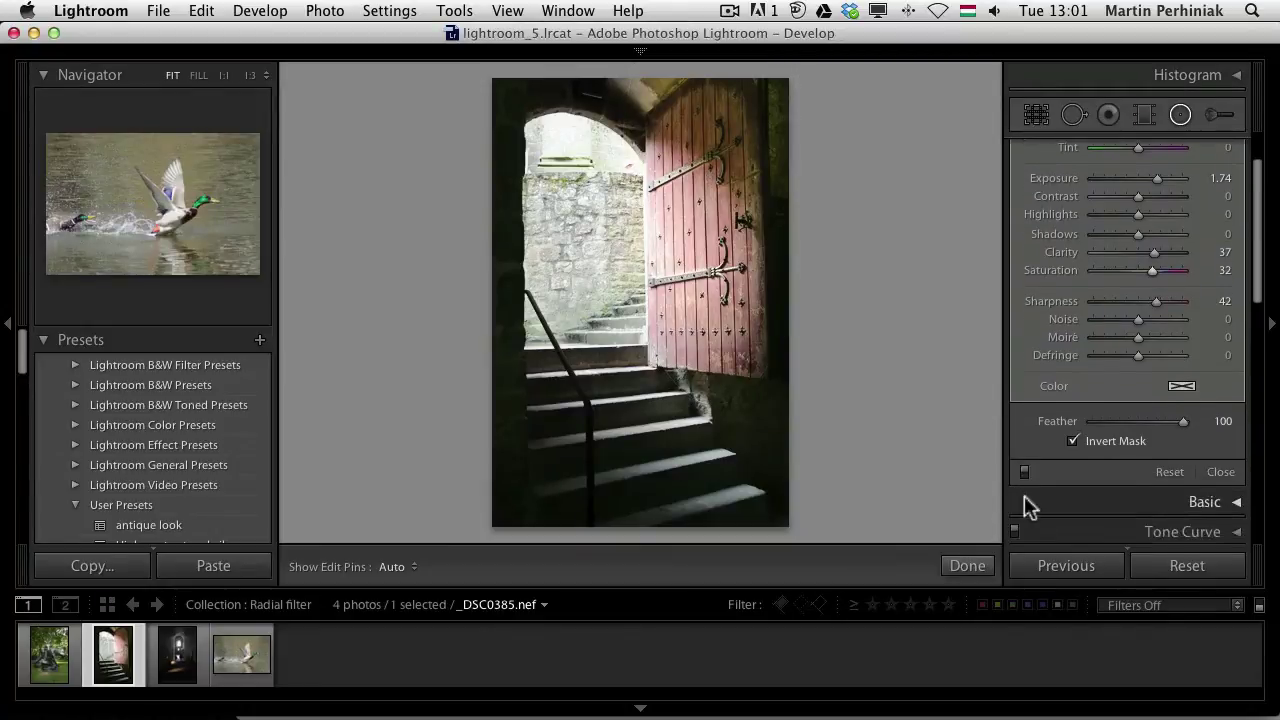
pyautogui.click(1023, 472)
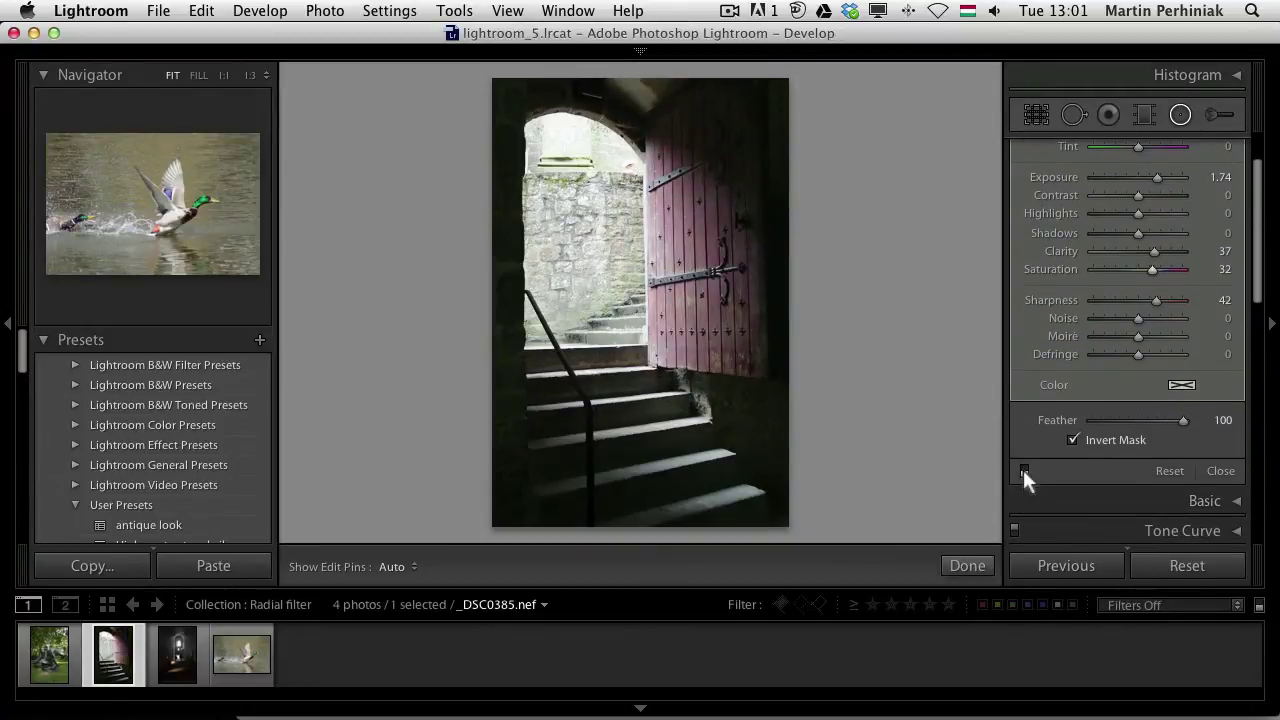
pyautogui.click(1023, 469)
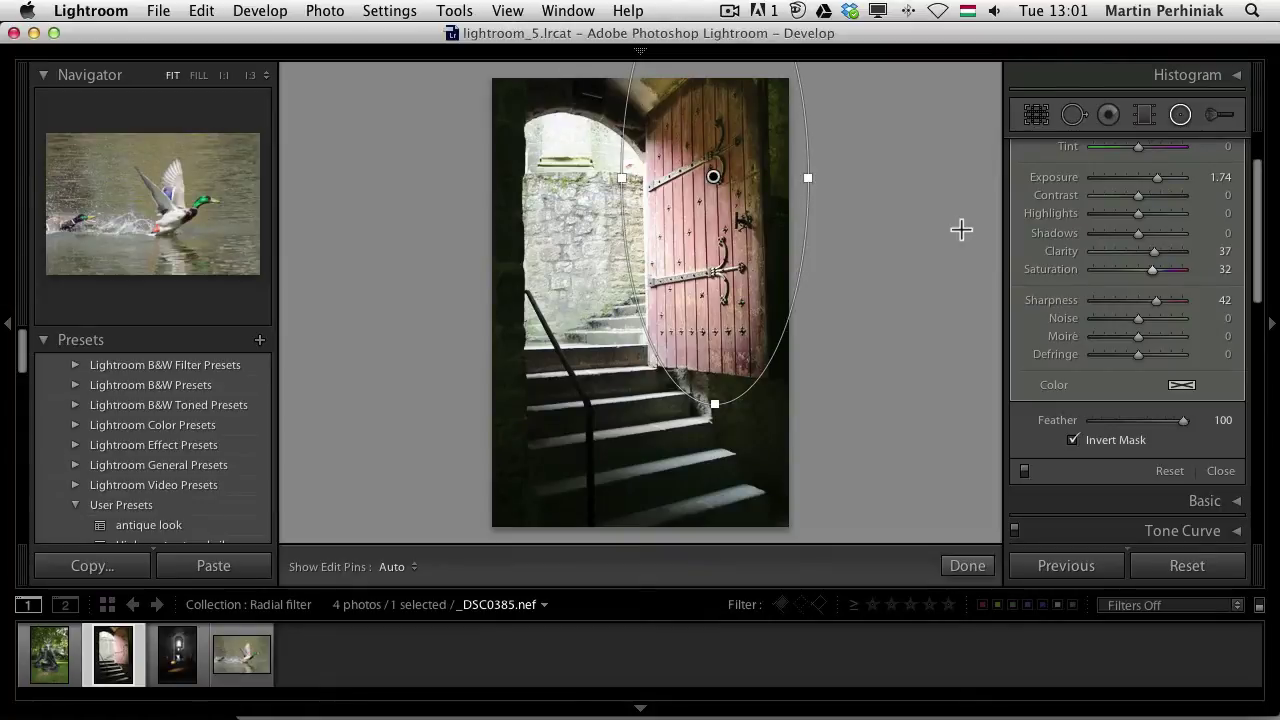
# Open _DSC6727.nef and draw a +2.09 exposure radial filter around the two figures
pyautogui.click(177, 655)
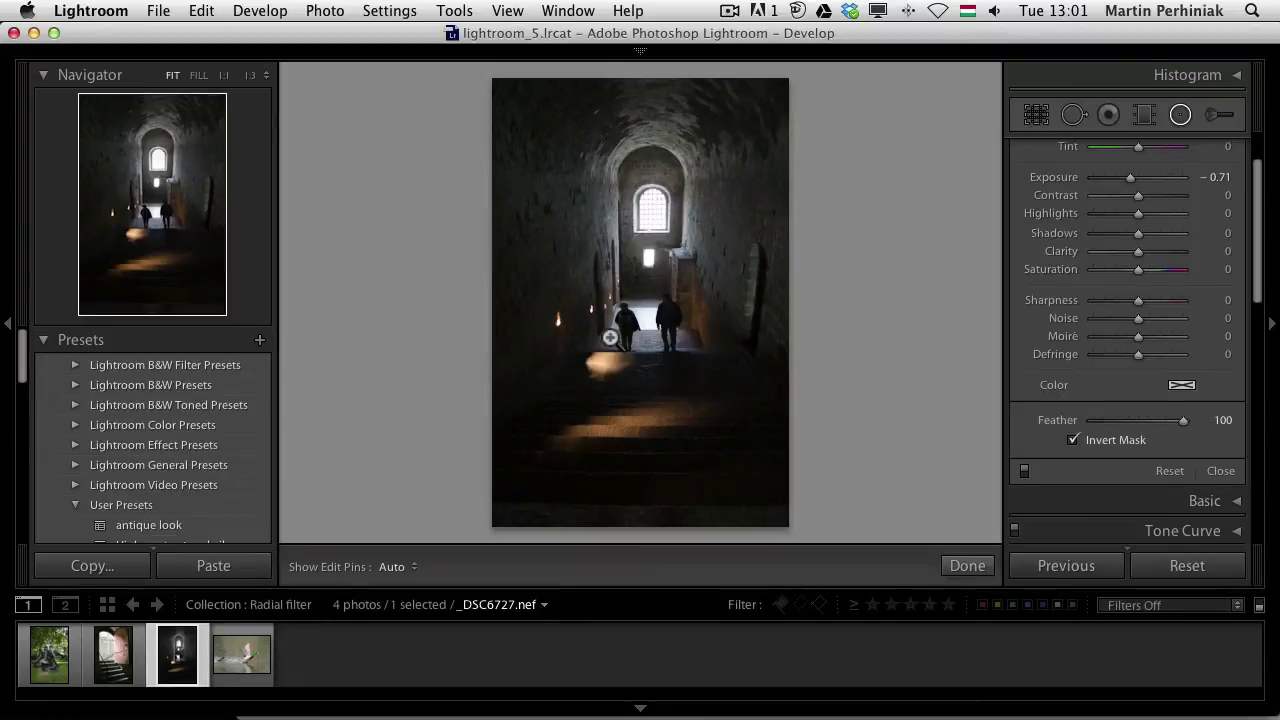
pyautogui.moveTo(645, 343); pyautogui.dragTo(715, 415)
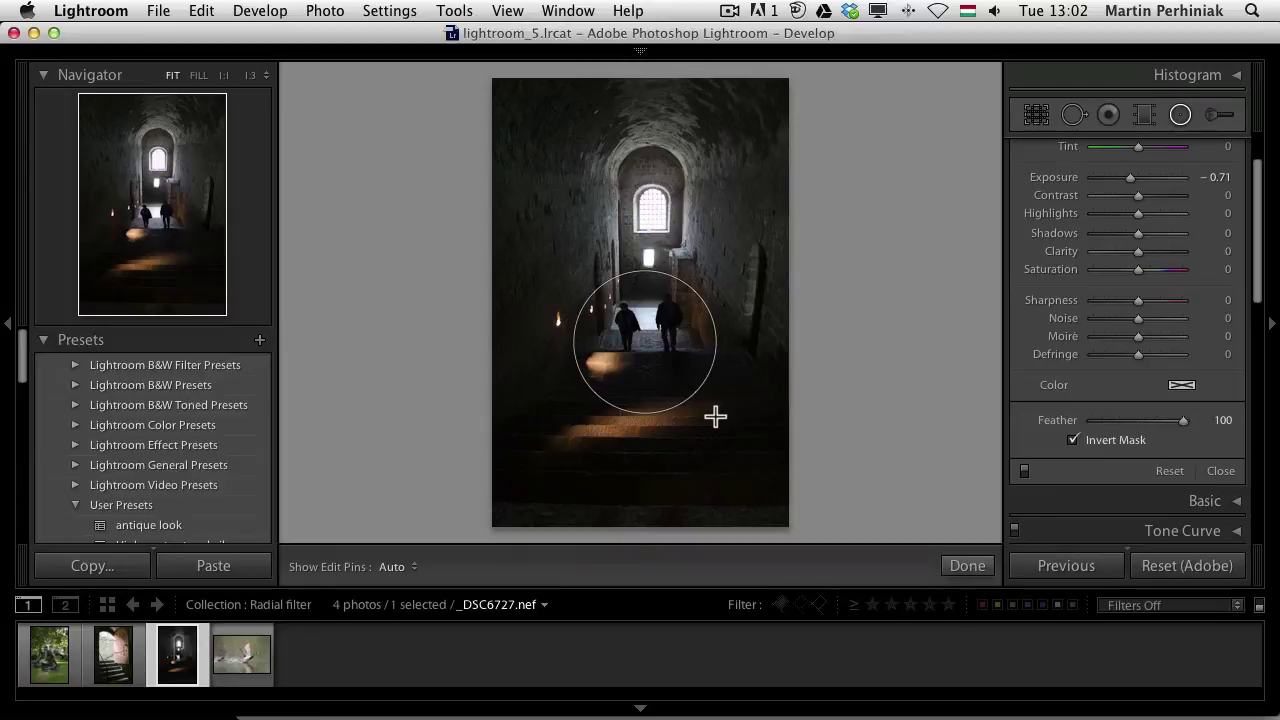
pyautogui.moveTo(715, 415); pyautogui.dragTo(715, 415)
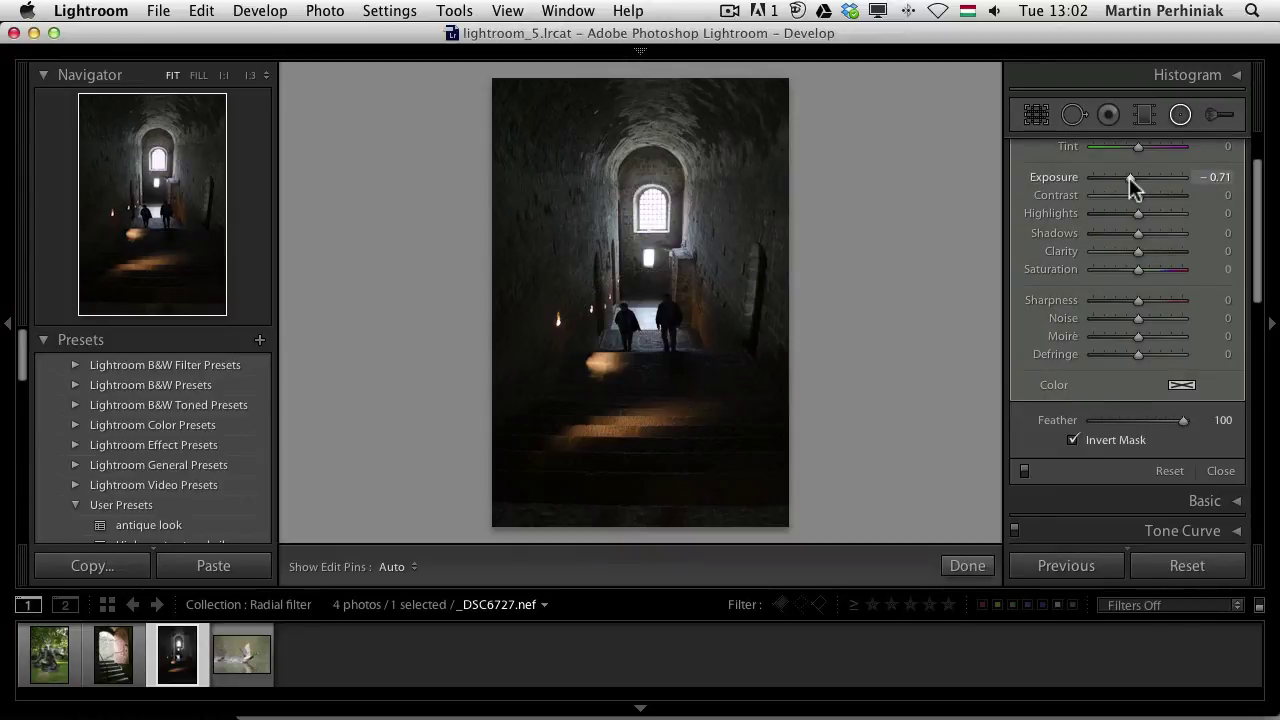
pyautogui.moveTo(1129, 177); pyautogui.dragTo(1159, 179)
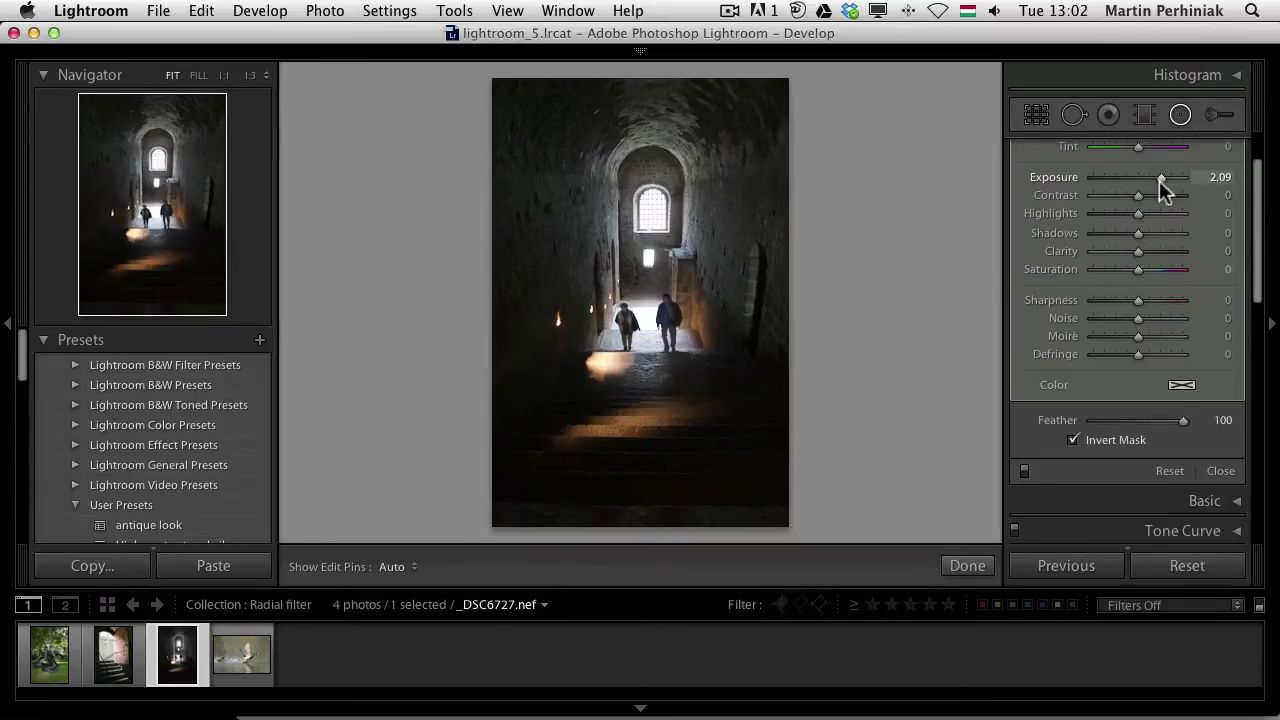
# Fine-tune the circle's position over the figures, keeping the mask inverted
pyautogui.moveTo(645, 347); pyautogui.dragTo(645, 336)
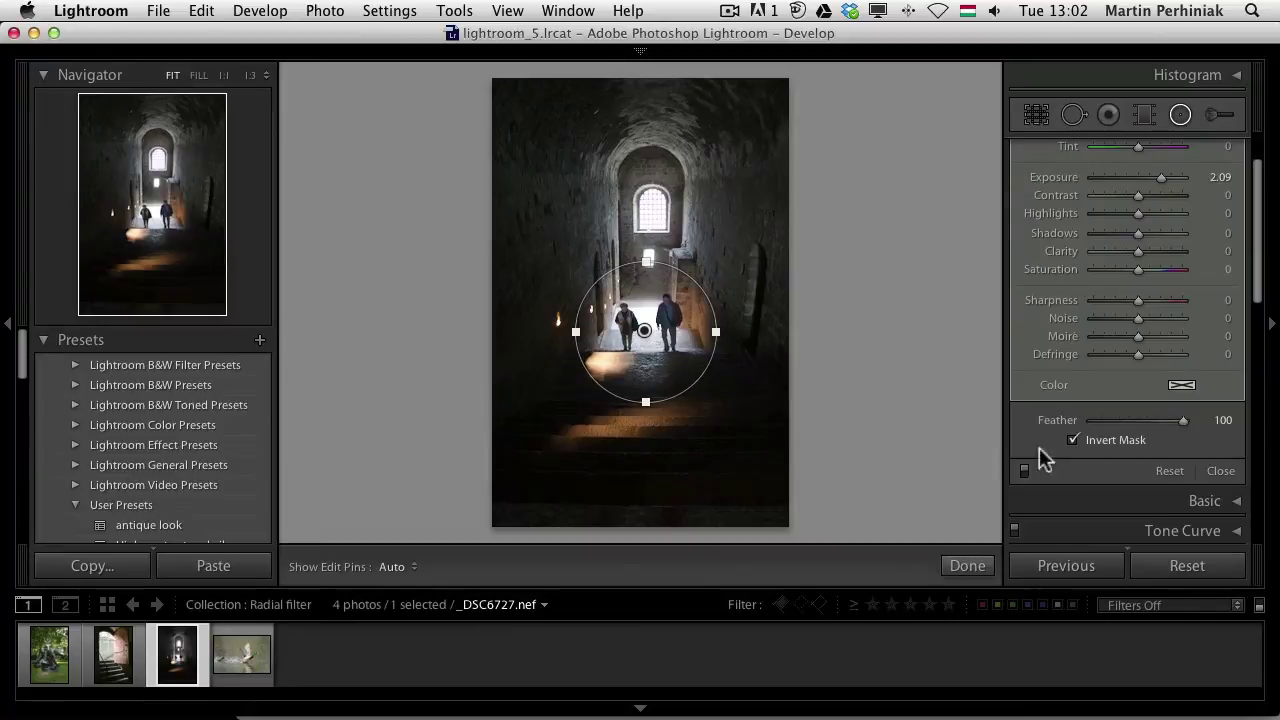
pyautogui.click(1073, 440)
pyautogui.click(1073, 440)
pyautogui.moveTo(648, 327); pyautogui.dragTo(646, 323)
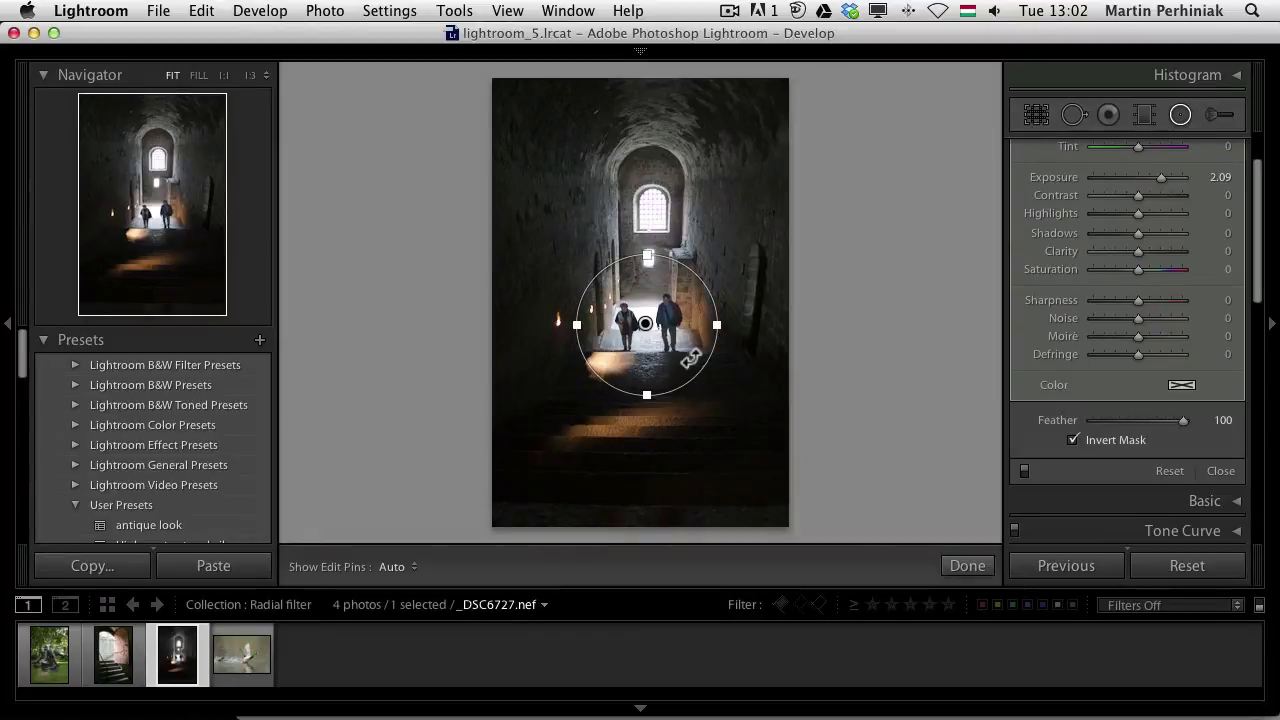
pyautogui.moveTo(645, 324)
pyautogui.mouseDown()
pyautogui.moveTo(641, 338)
pyautogui.moveTo(648, 205)
pyautogui.moveTo(719, 146)
pyautogui.moveTo(749, 271)
pyautogui.moveTo(723, 411)
pyautogui.moveTo(640, 457)
pyautogui.moveTo(539, 394)
pyautogui.moveTo(651, 322)
pyautogui.moveTo(644, 339)
pyautogui.mouseUp()
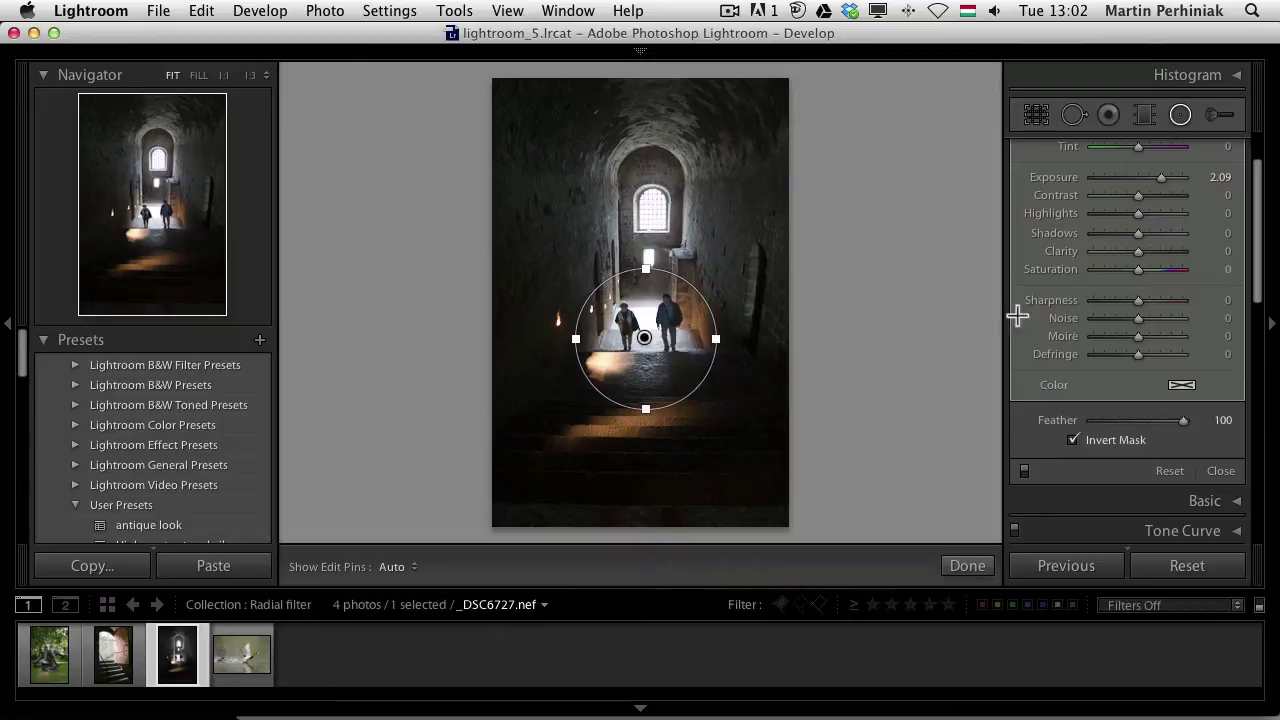
# Toggle the filter effect repeatedly to compare the spotlit figures, leaving it on
pyautogui.click(1025, 470)
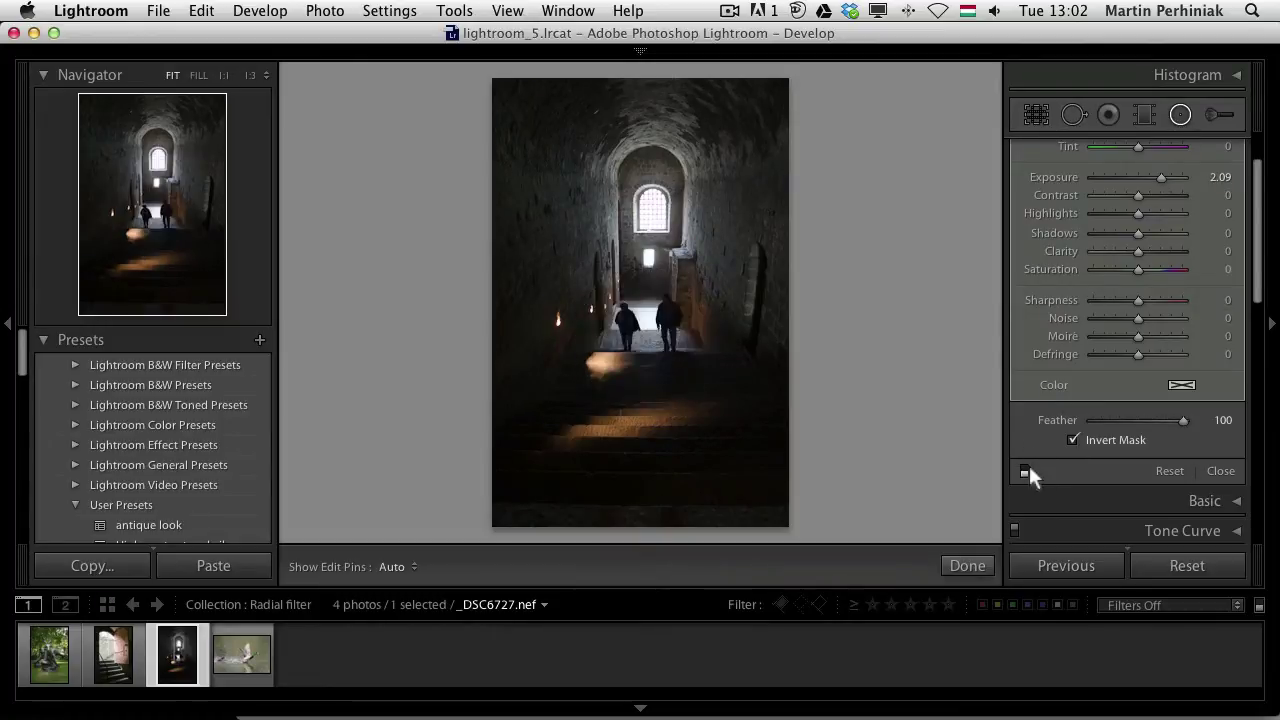
pyautogui.click(1025, 470)
pyautogui.click(1025, 470)
pyautogui.click(1025, 470)
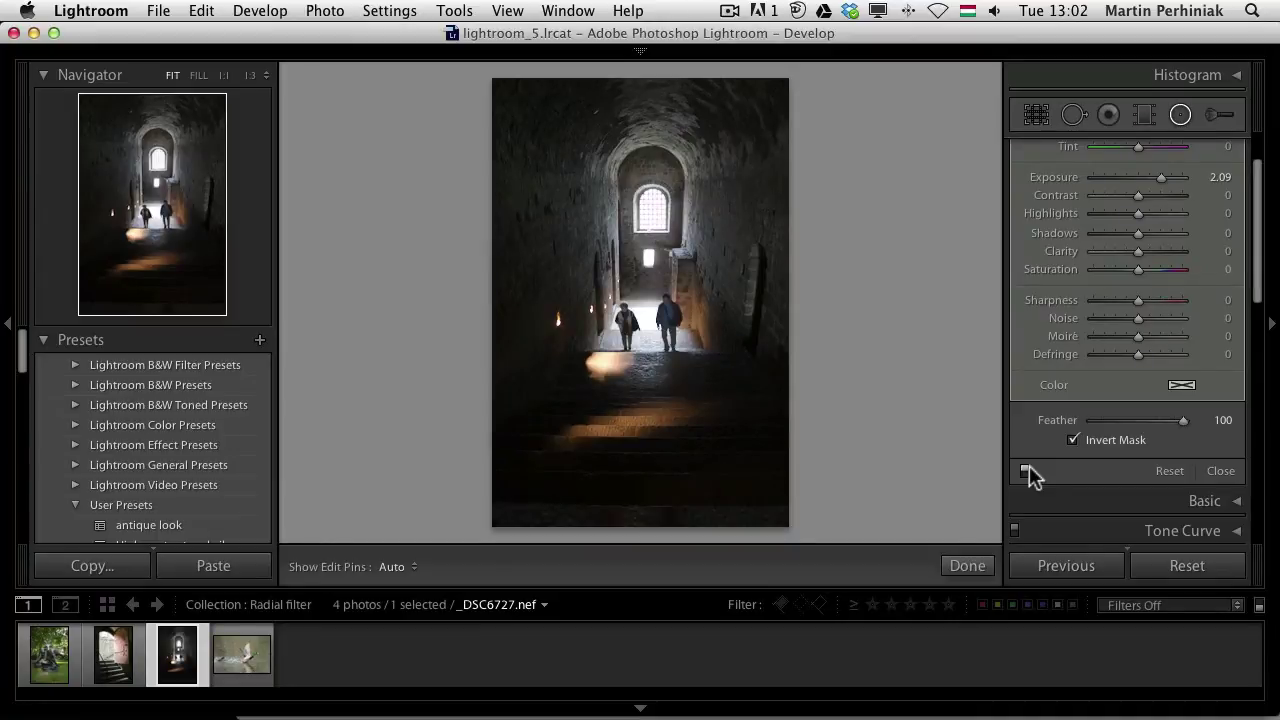
pyautogui.click(1025, 470)
pyautogui.click(1025, 470)
pyautogui.click(1025, 470)
pyautogui.click(1025, 470)
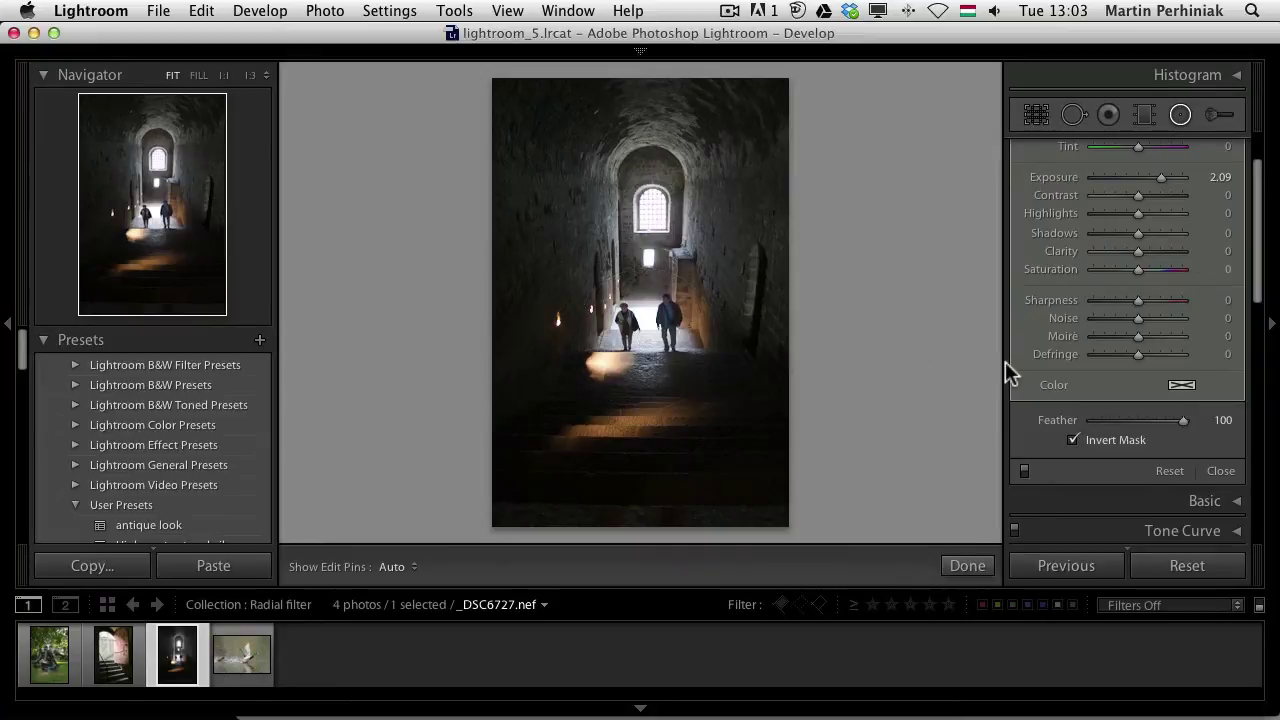
# In the Basic panel set the whole tunnel photo to Exposure +0.55, Vibrance +71, Temp 4519
pyautogui.scroll(3, 1033, 155)
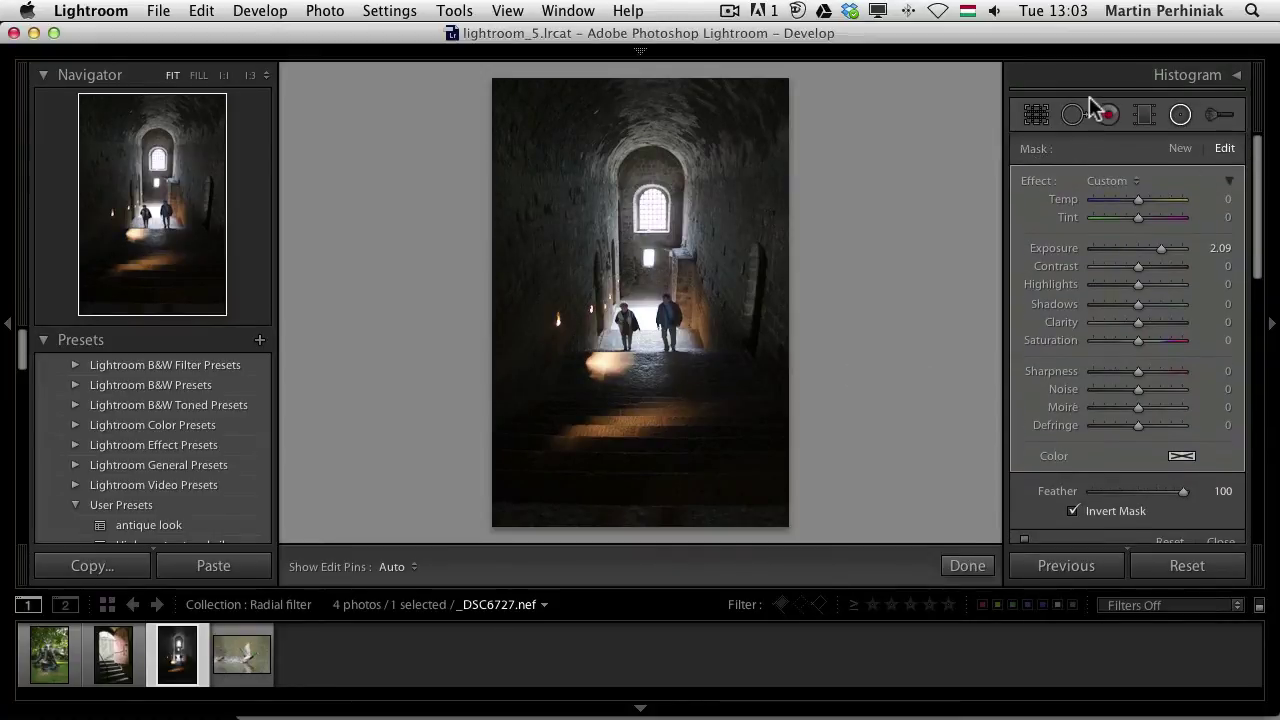
pyautogui.click(1180, 115)
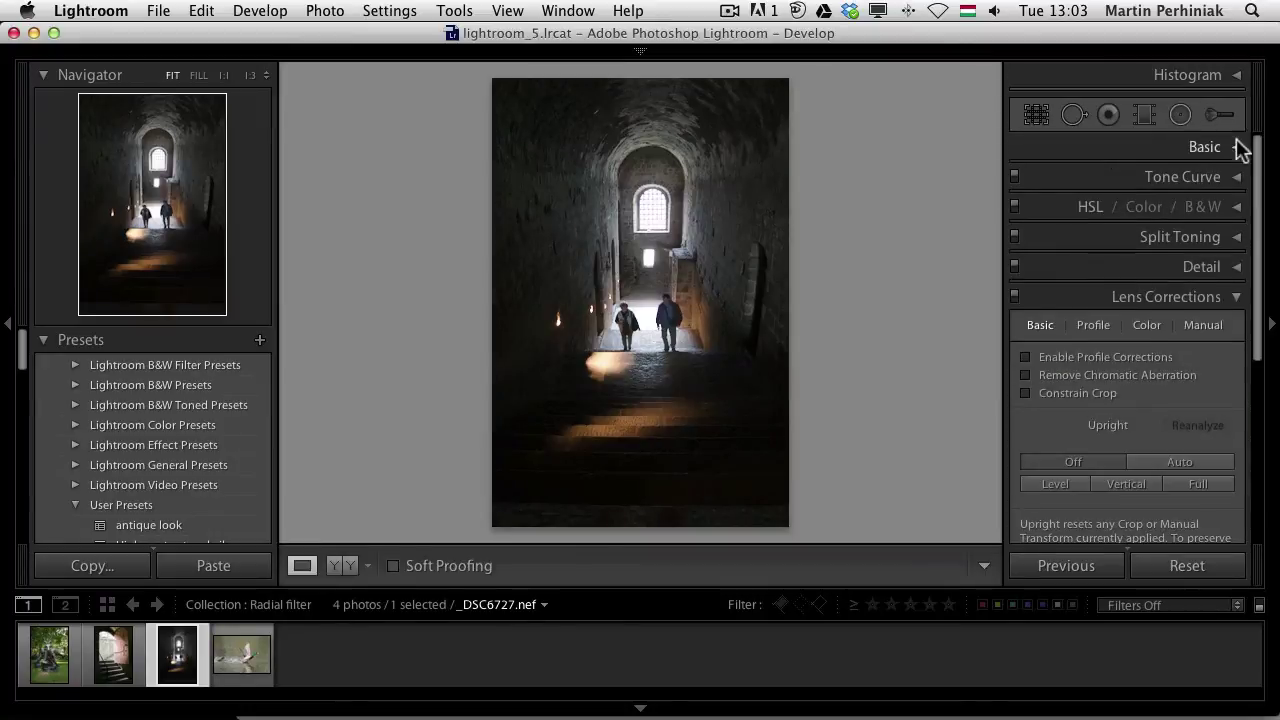
pyautogui.click(1236, 148)
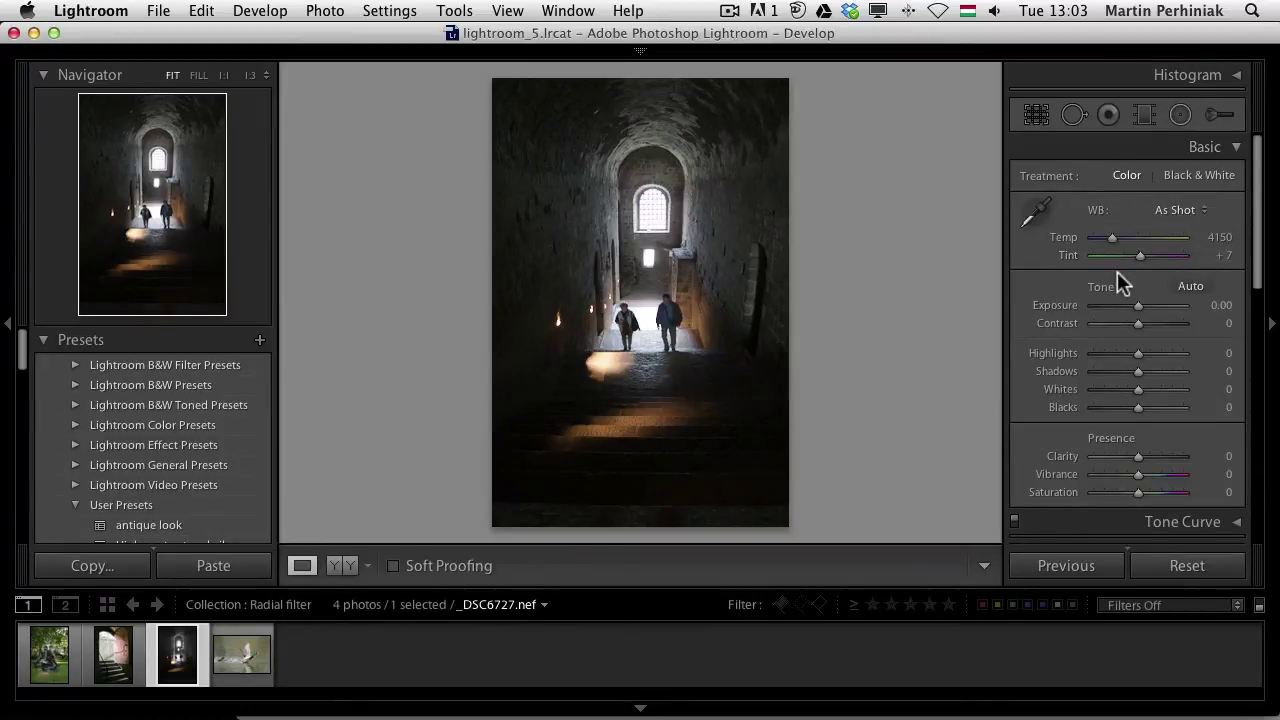
pyautogui.moveTo(1139, 306); pyautogui.dragTo(1143, 306)
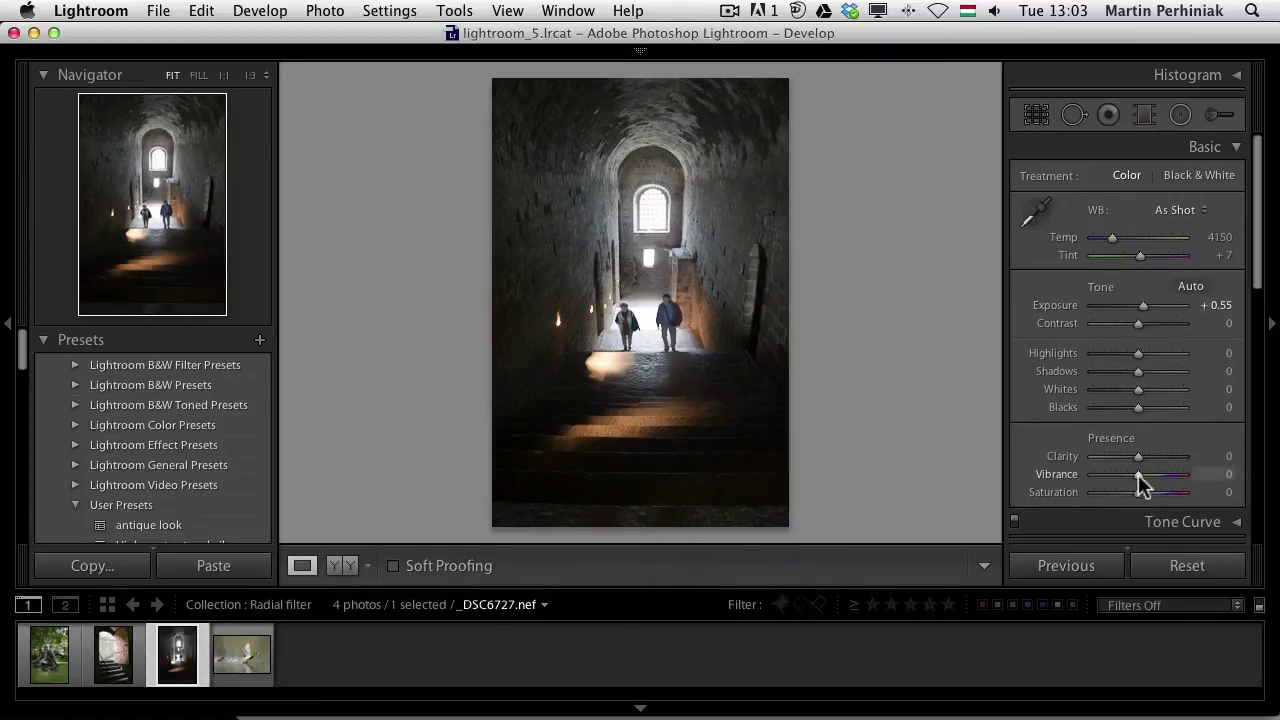
pyautogui.moveTo(1158, 474); pyautogui.dragTo(1175, 473)
pyautogui.moveTo(1112, 237); pyautogui.dragTo(1118, 237)
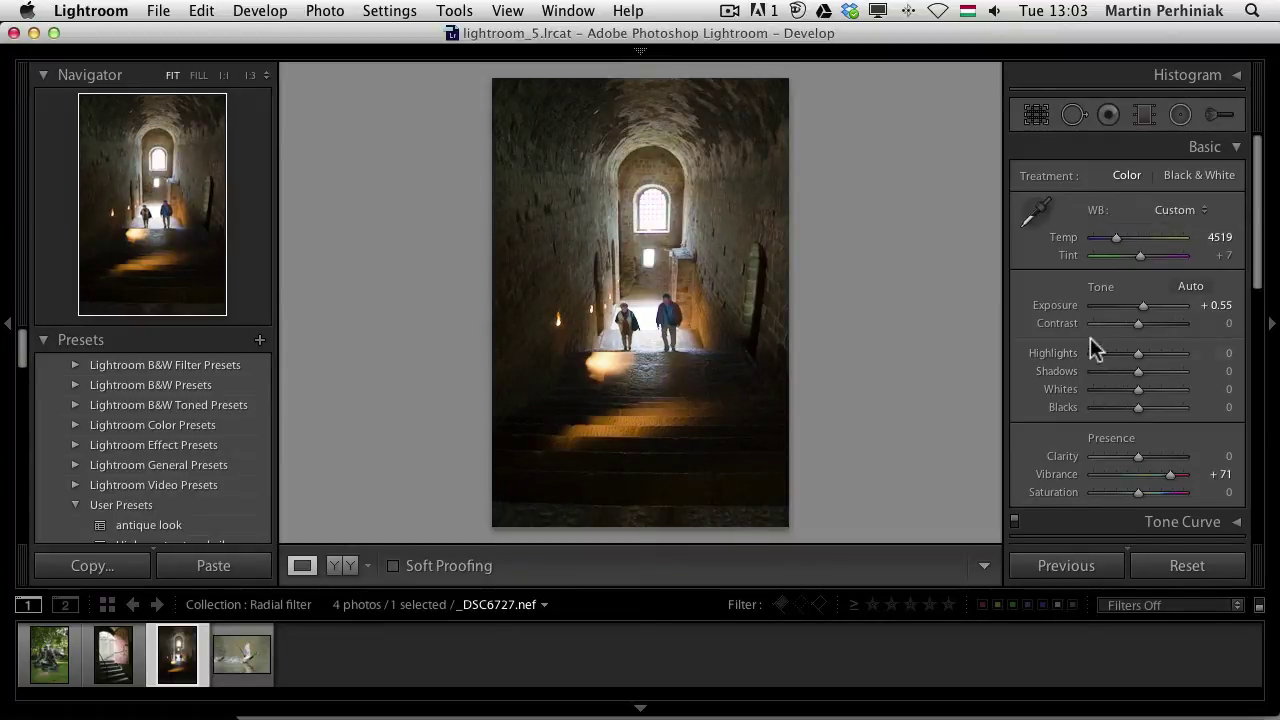
# Add a radial filter around the two figures with Exposure 2.09, Shadows 49 and Clarity 60
pyautogui.click(1180, 115)
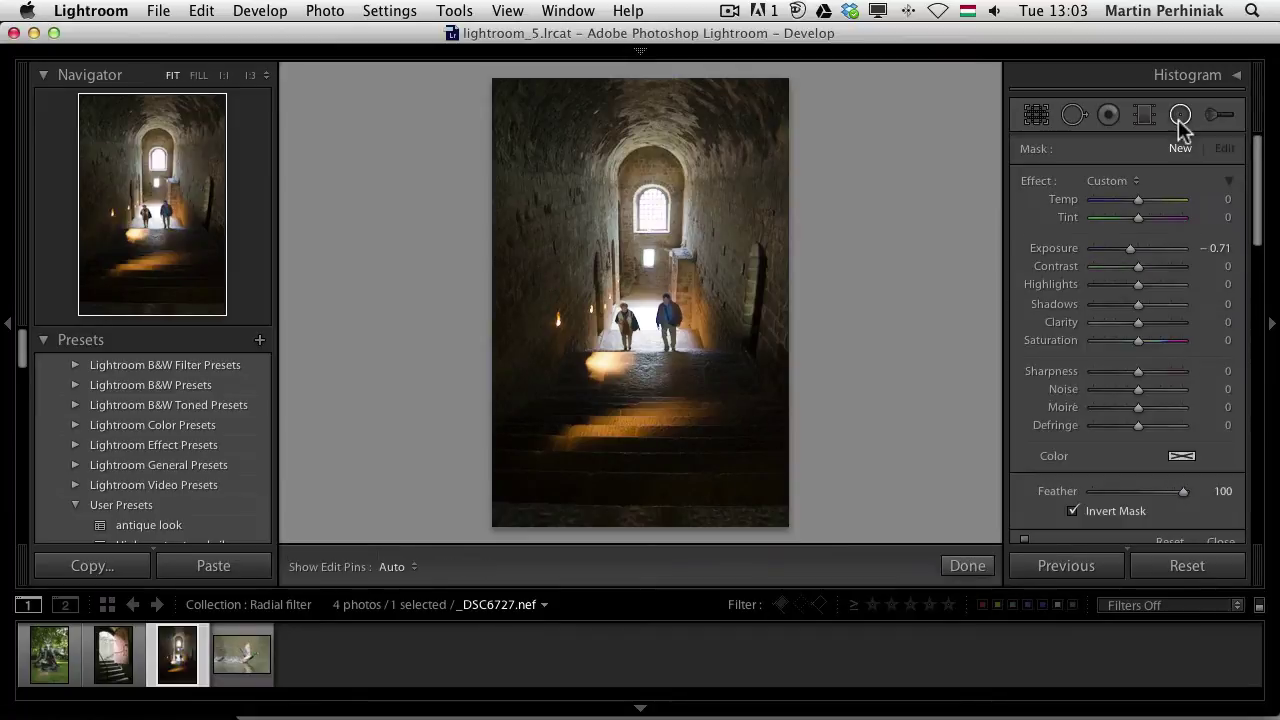
pyautogui.moveTo(646, 338); pyautogui.dragTo(714, 407)
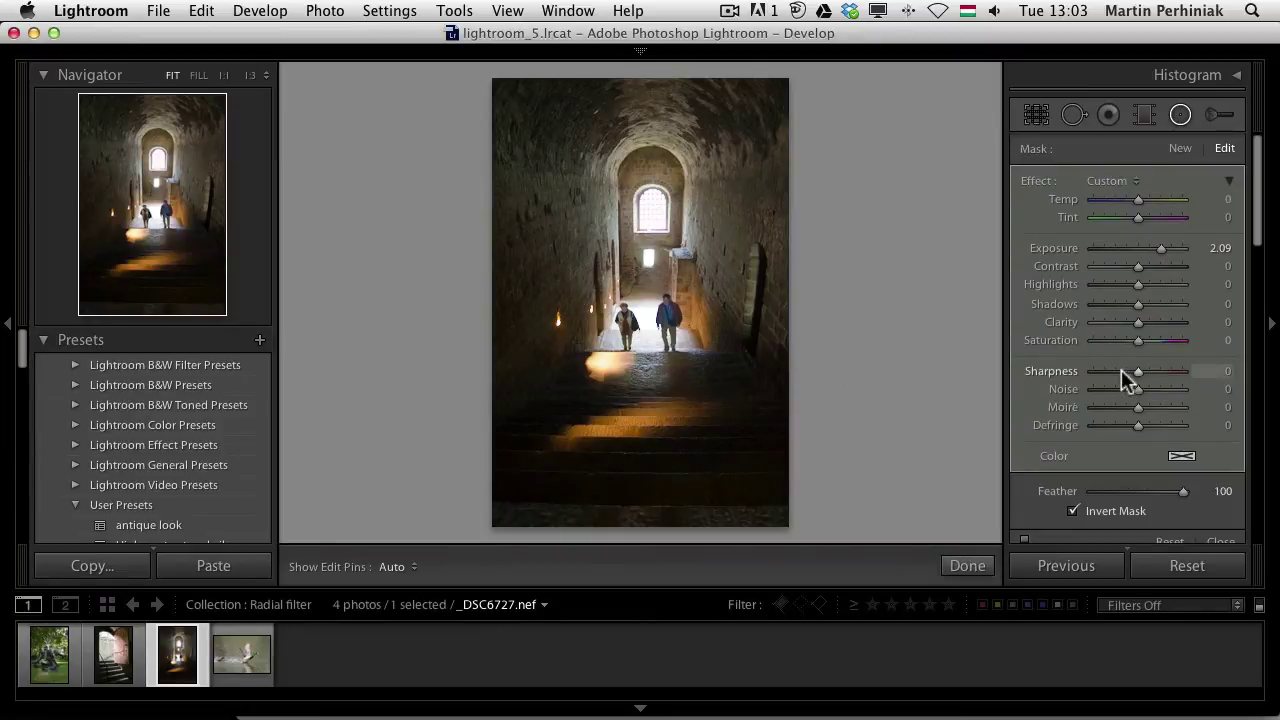
pyautogui.moveTo(1137, 305); pyautogui.dragTo(1169, 323)
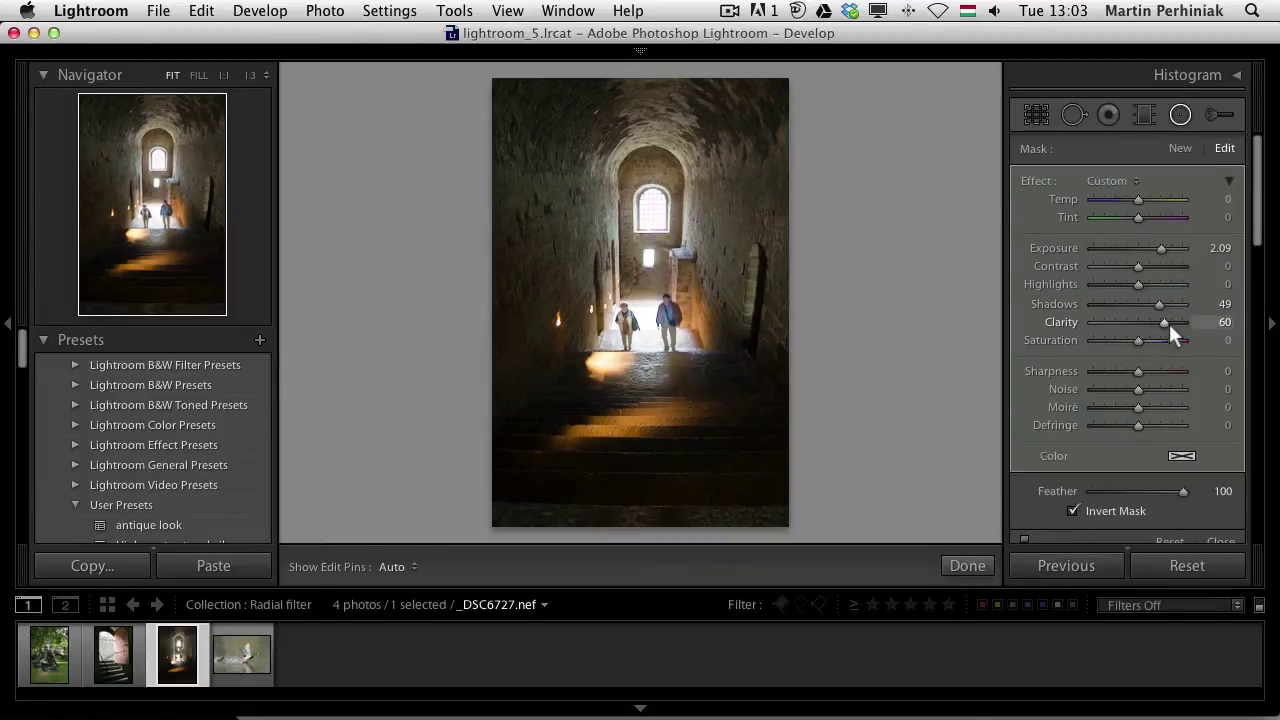
pyautogui.scroll(-1, 1034, 508)
pyautogui.click(1025, 528)
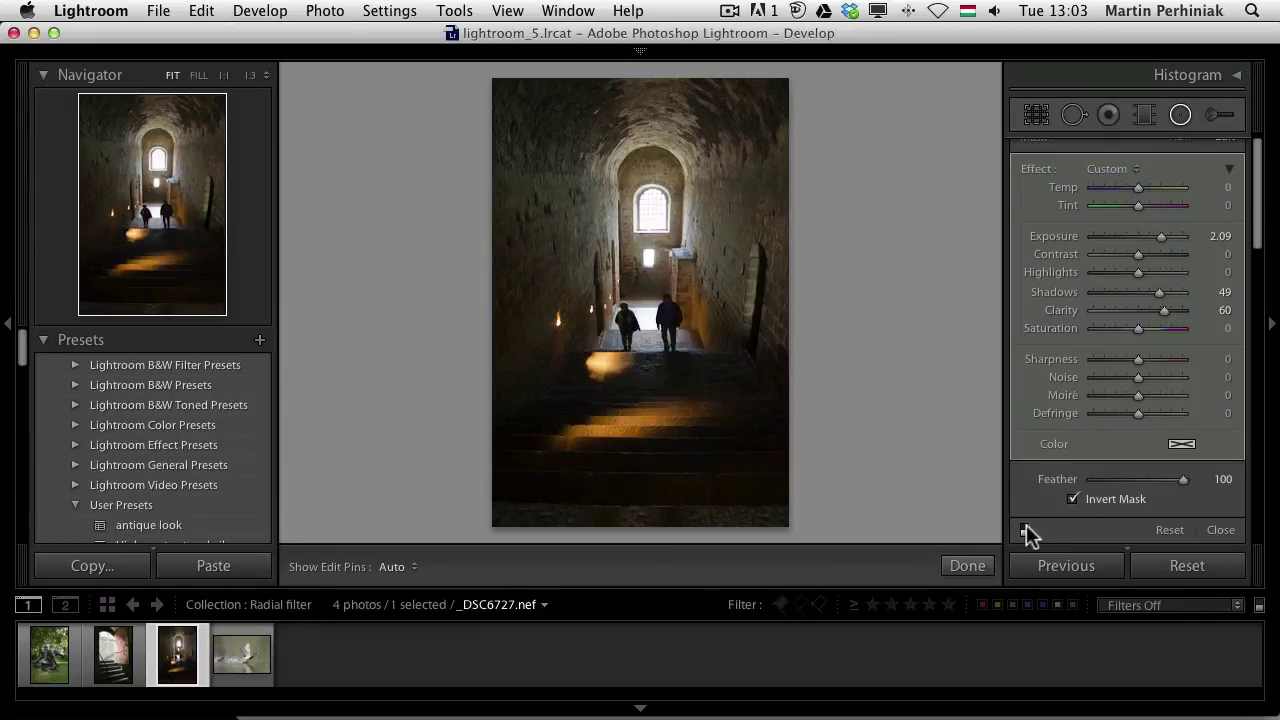
pyautogui.click(1025, 528)
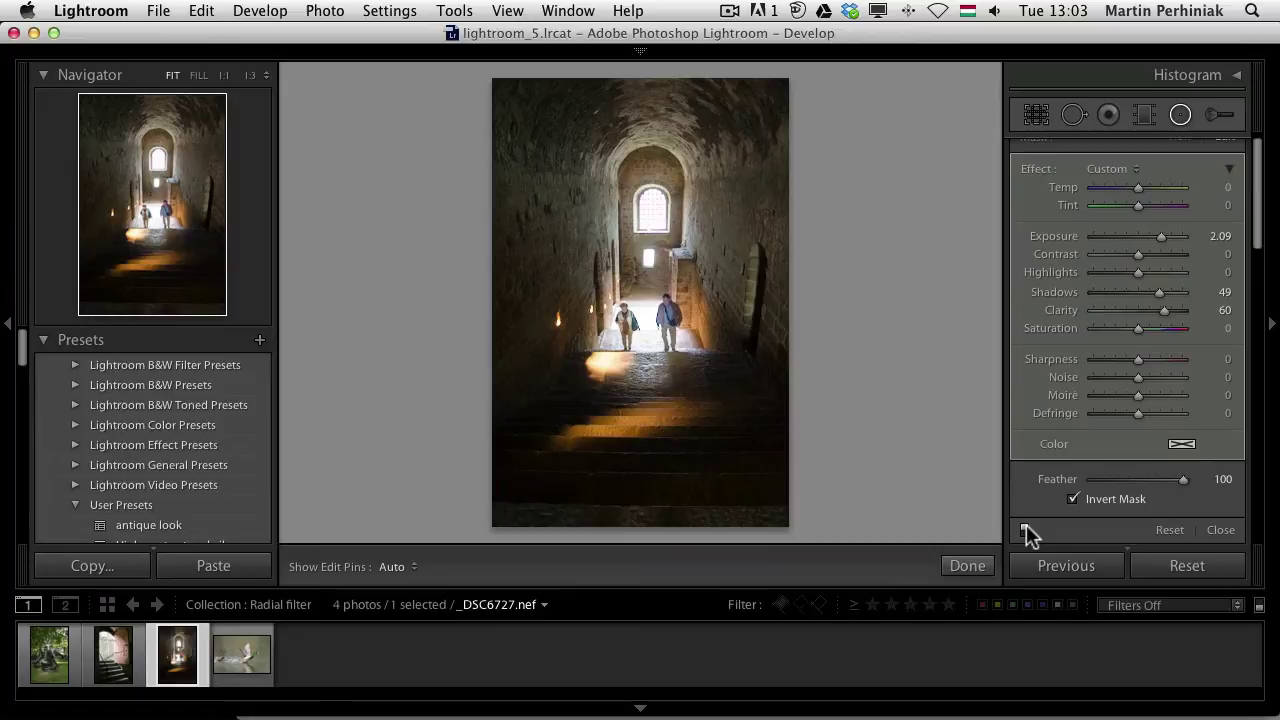
# Open the duck photo and draw a flattened radial ellipse around the flying duck
pyautogui.click(240, 660)
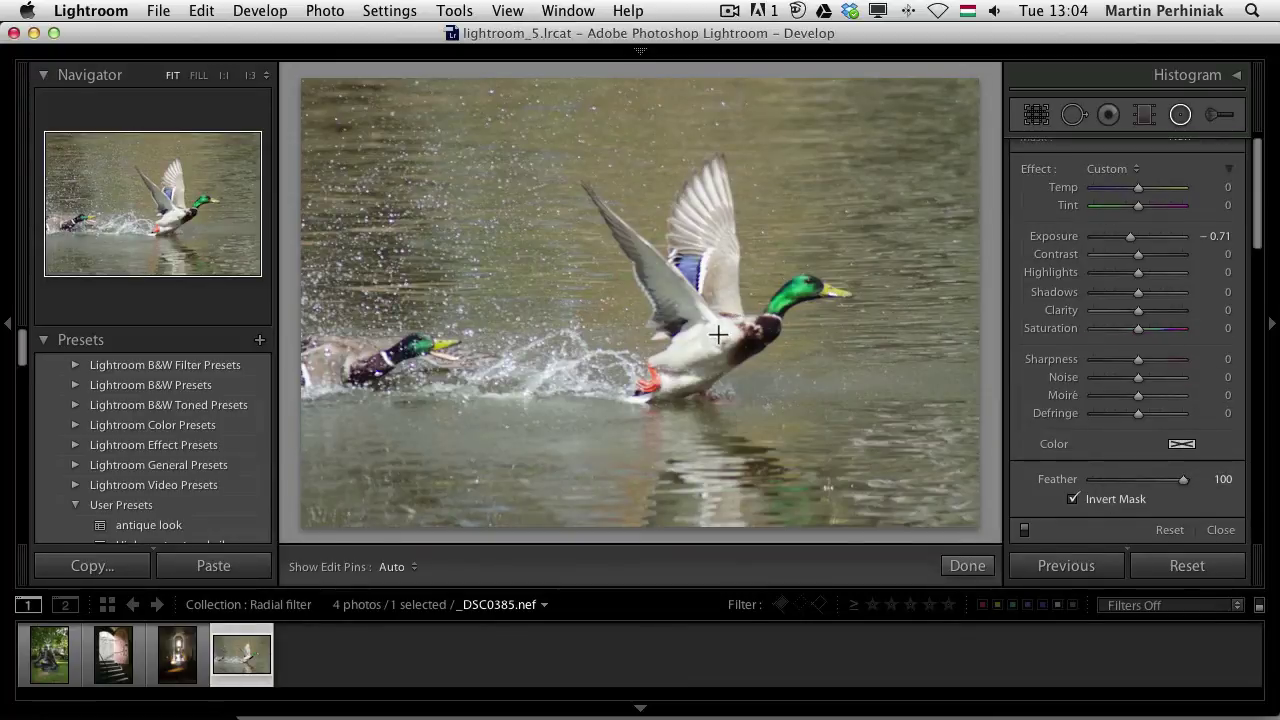
pyautogui.moveTo(735, 296); pyautogui.dragTo(864, 183)
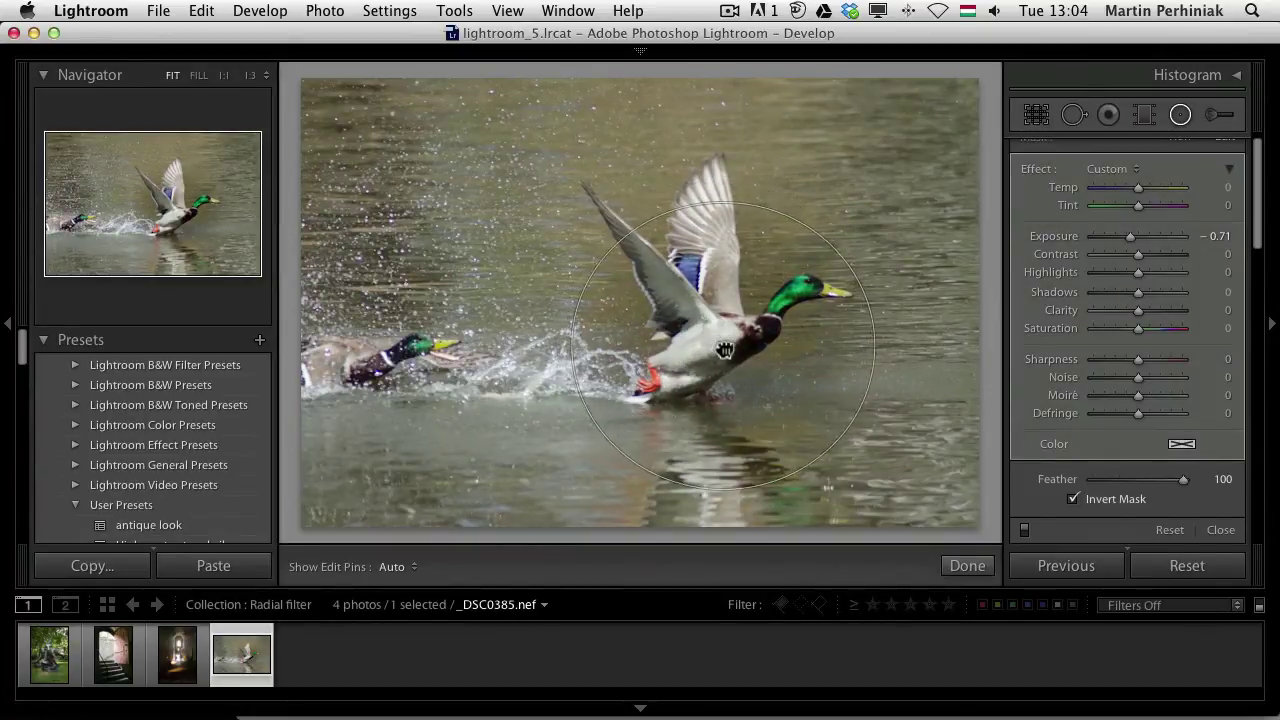
pyautogui.moveTo(706, 312); pyautogui.dragTo(697, 281)
pyautogui.moveTo(706, 431); pyautogui.dragTo(711, 410)
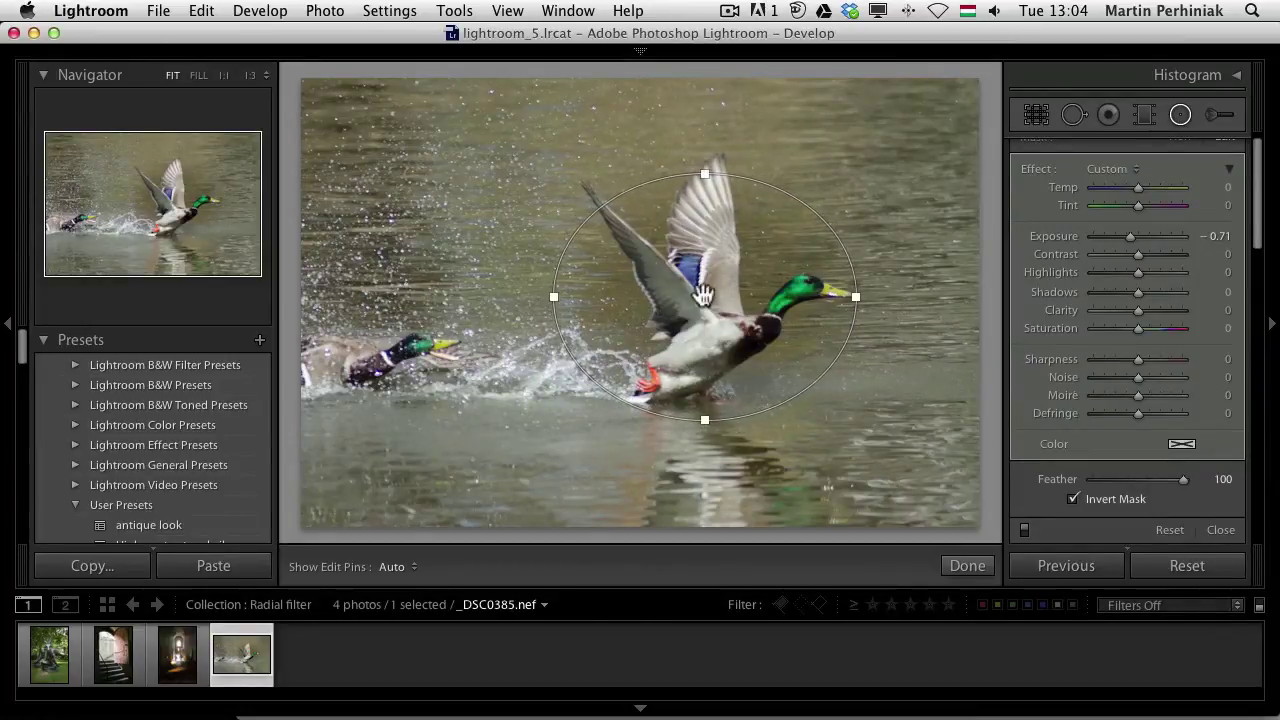
# Turn off Invert Mask, set Exposure to -1.01, and shift the ellipse slightly down
pyautogui.click(1089, 494)
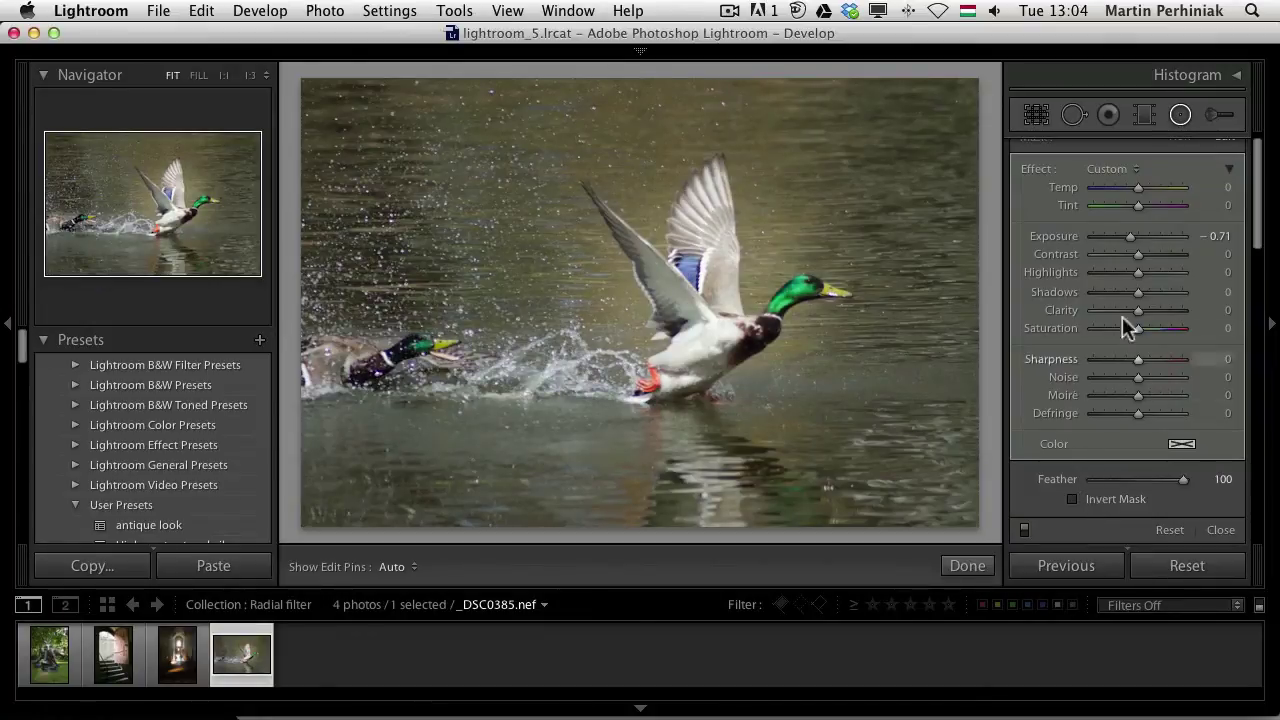
pyautogui.moveTo(1130, 232); pyautogui.dragTo(1125, 233)
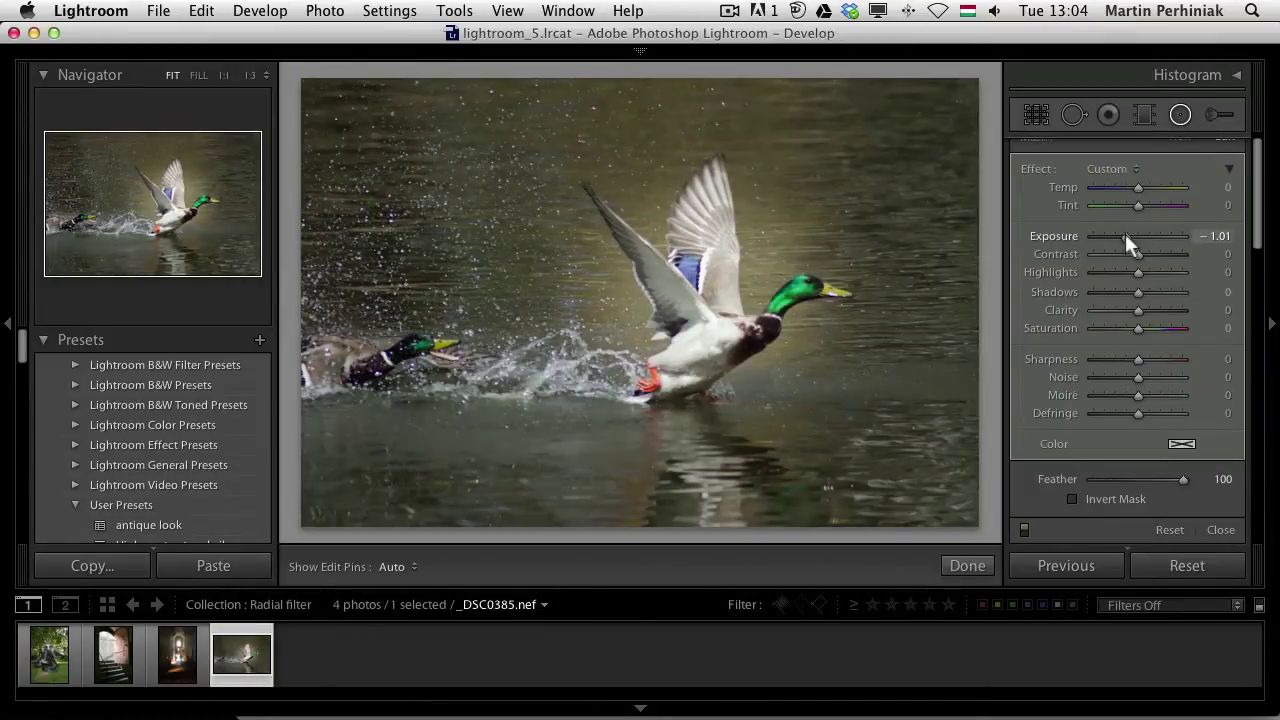
pyautogui.moveTo(700, 288); pyautogui.dragTo(698, 323)
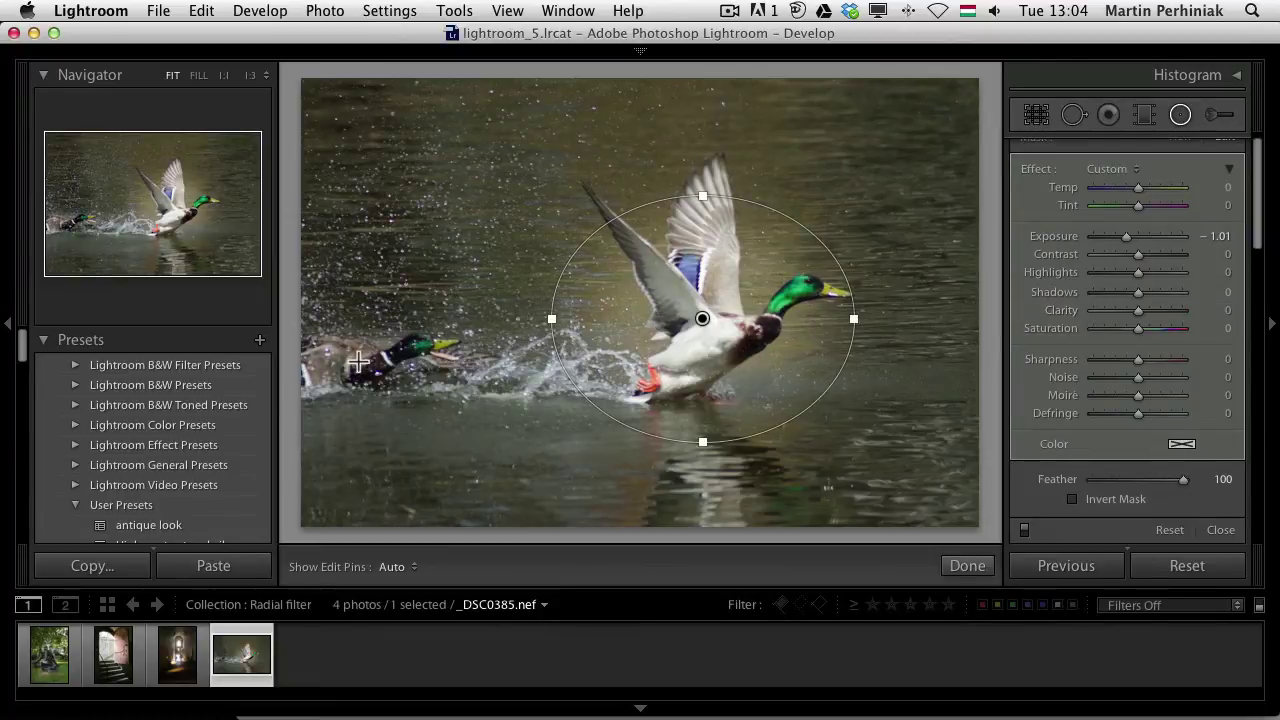
# Give the left duck its own radial filter: Exposure 1.22, Shadows 39, Clarity 18, Saturation 33, Sharpness 46
pyautogui.moveTo(346, 367); pyautogui.dragTo(473, 288)
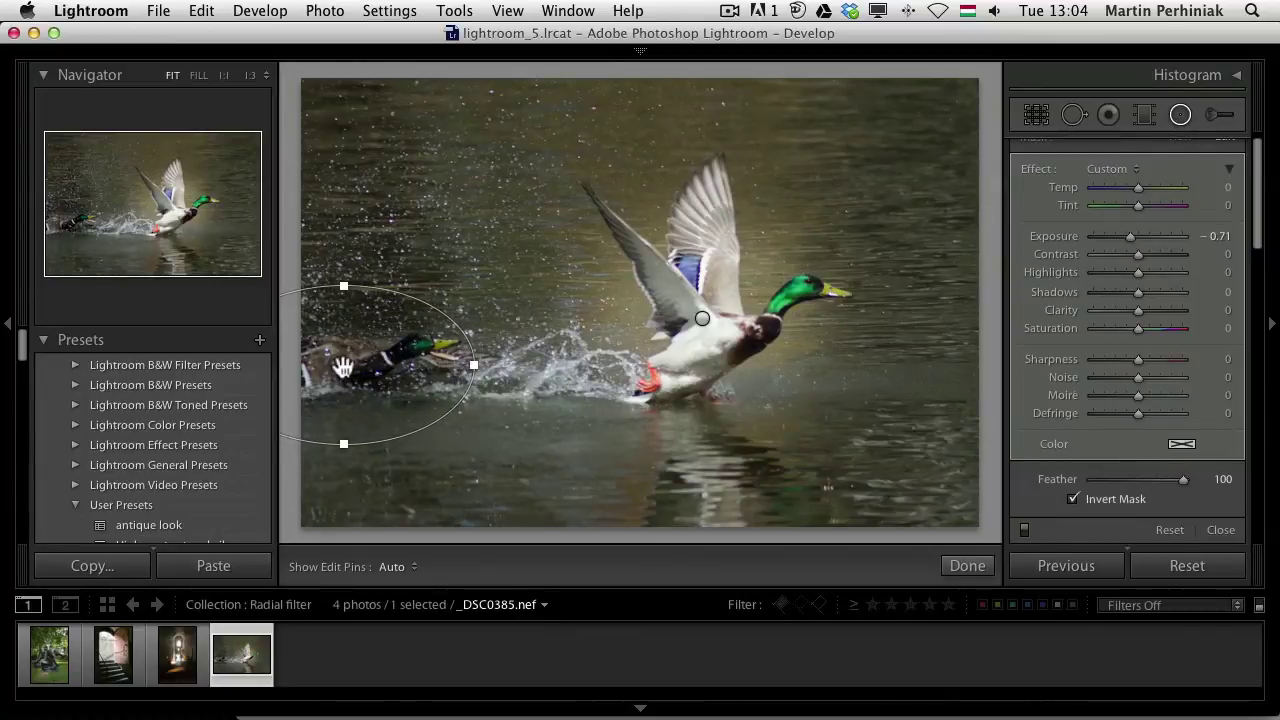
pyautogui.moveTo(1141, 236); pyautogui.dragTo(1150, 236)
pyautogui.moveTo(350, 360)
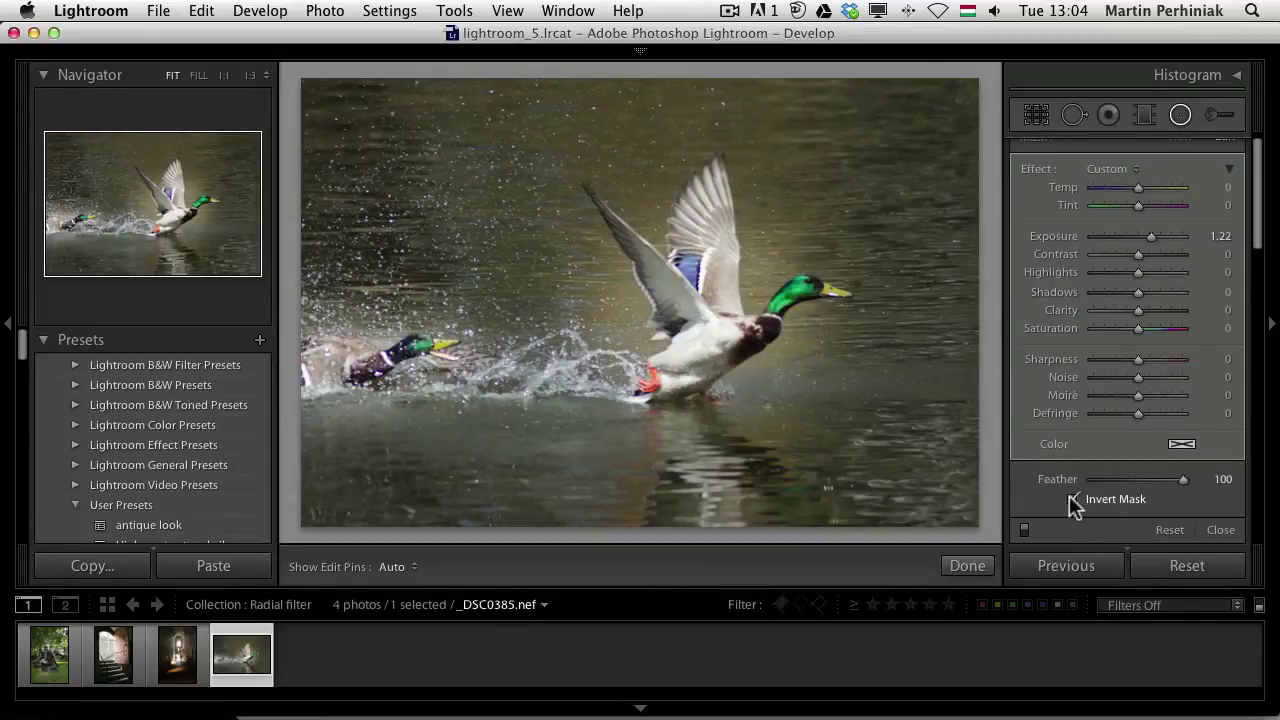
pyautogui.click(705, 320)
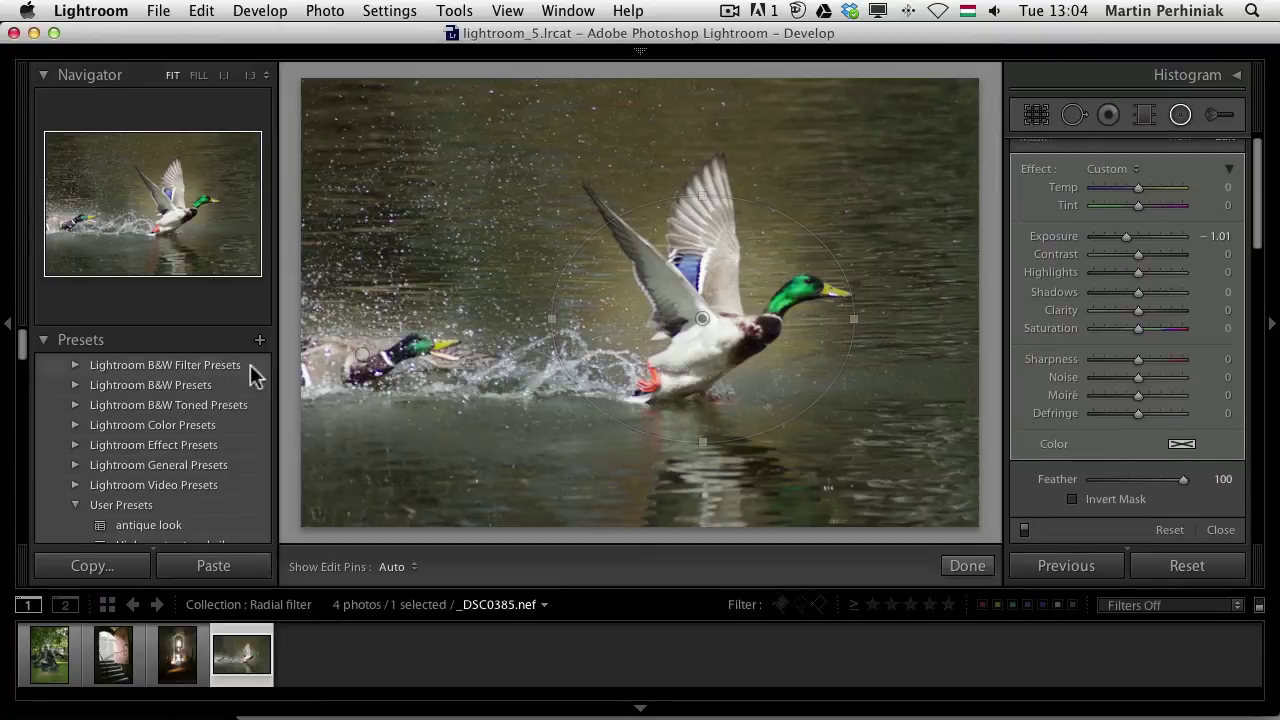
pyautogui.click(363, 355)
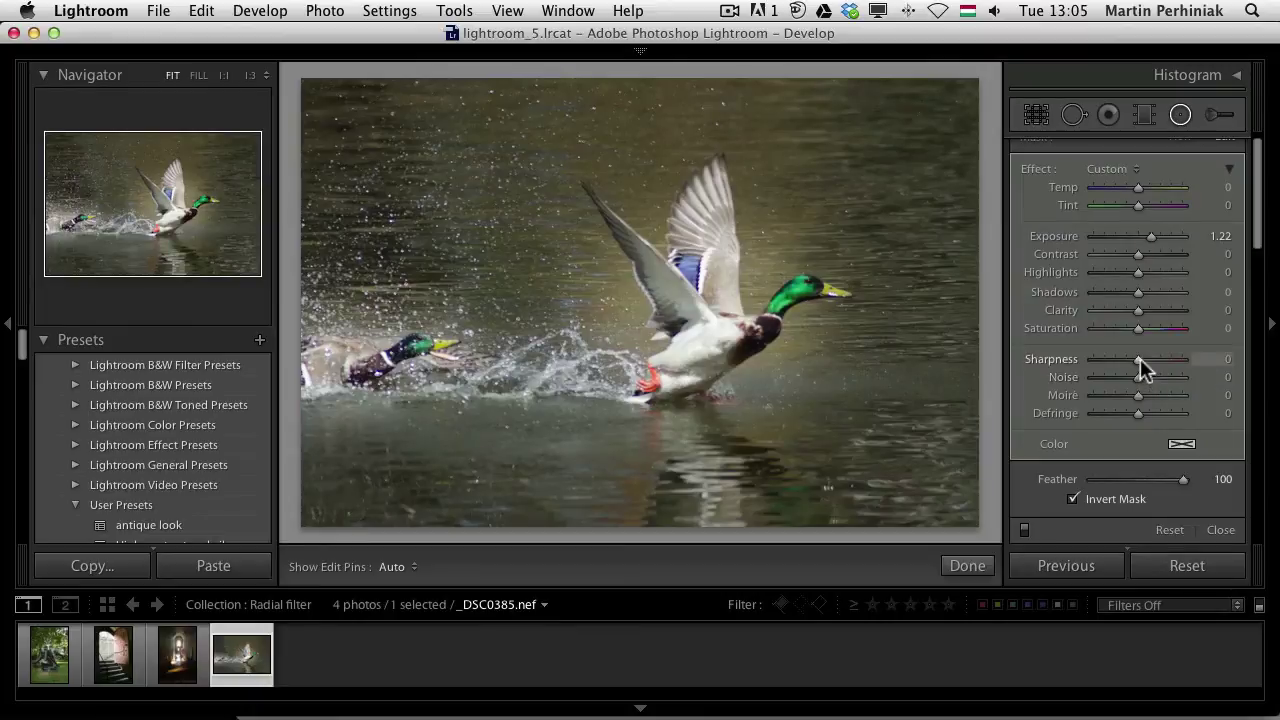
pyautogui.moveTo(1140, 358); pyautogui.dragTo(1158, 358)
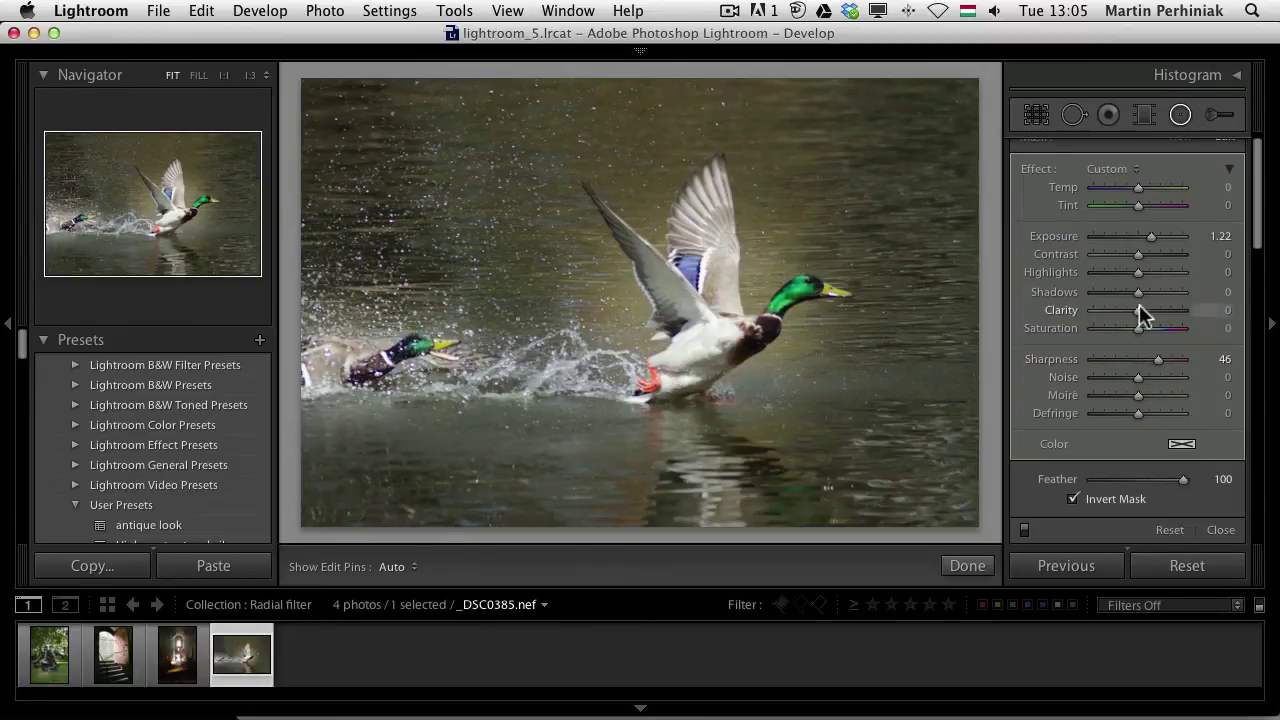
pyautogui.moveTo(1138, 309)
pyautogui.mouseDown()
pyautogui.moveTo(1161, 291)
pyautogui.moveTo(1152, 328)
pyautogui.mouseUp()
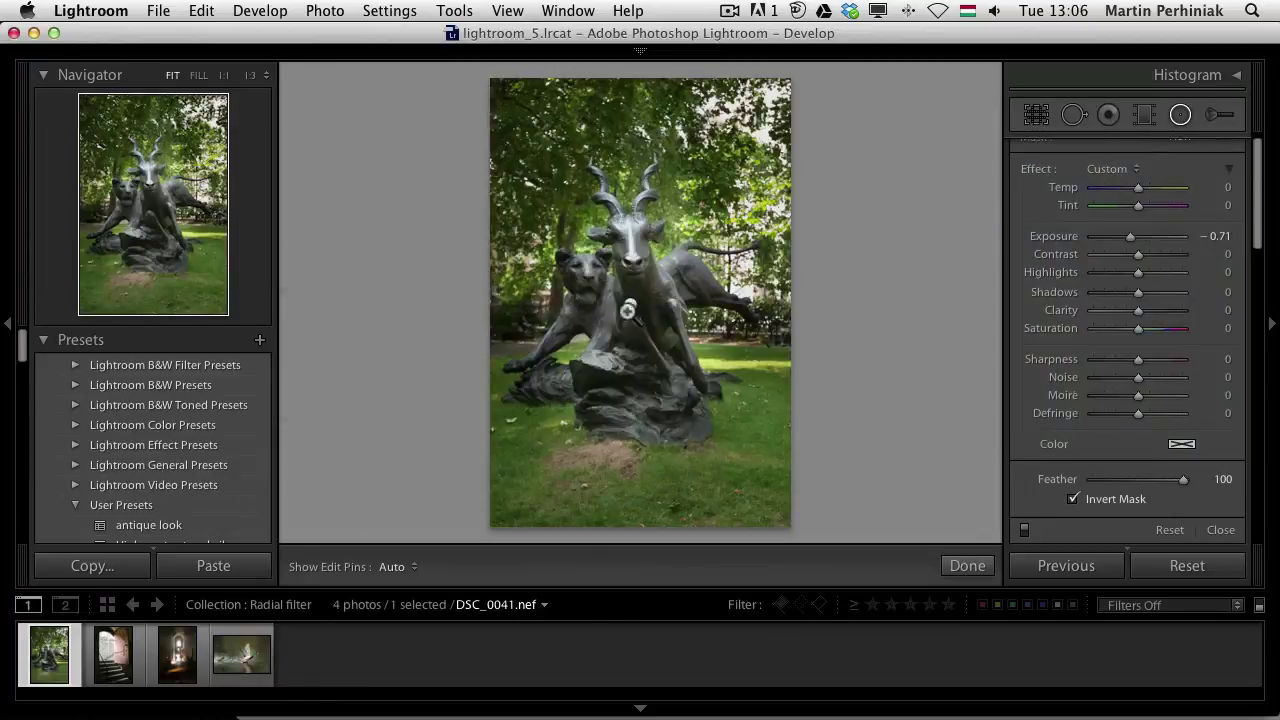
# On the statue photo, expand its Exposure -1.39 radial filter ellipse to fill the image bounds
pyautogui.click(632, 304)
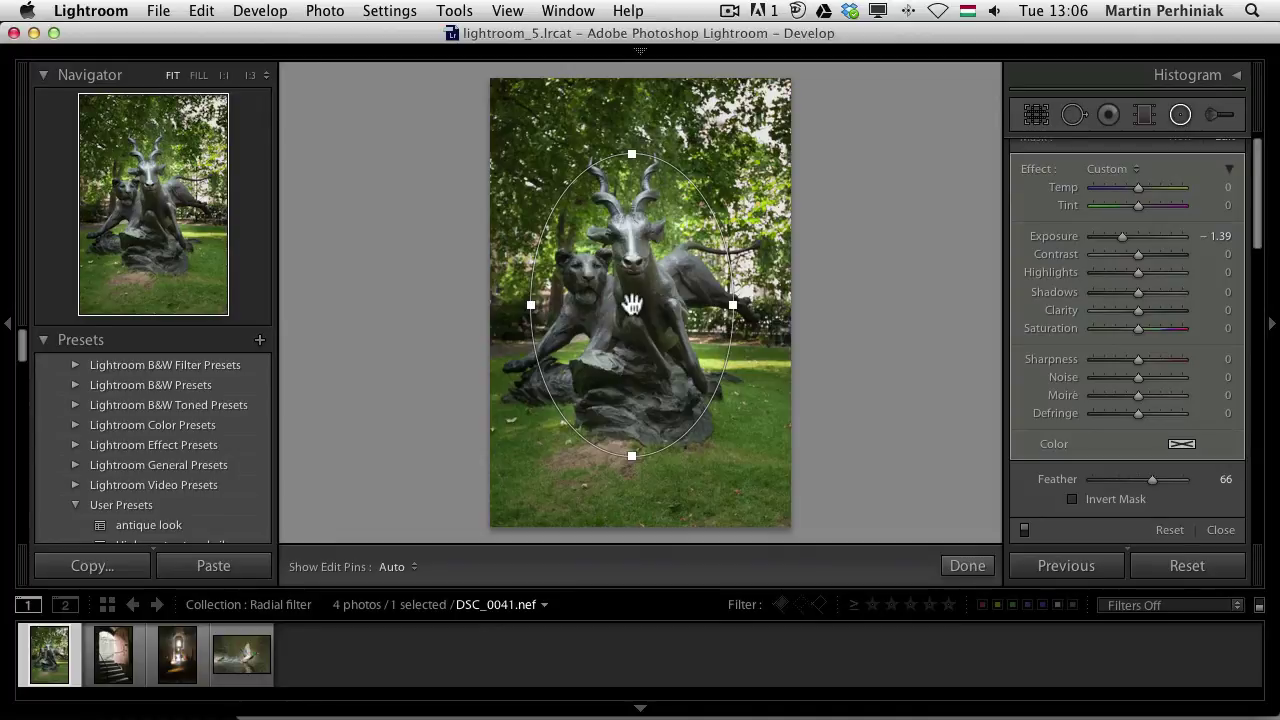
pyautogui.keyDown('super'); pyautogui.doubleClick(632, 305); pyautogui.keyUp('super')
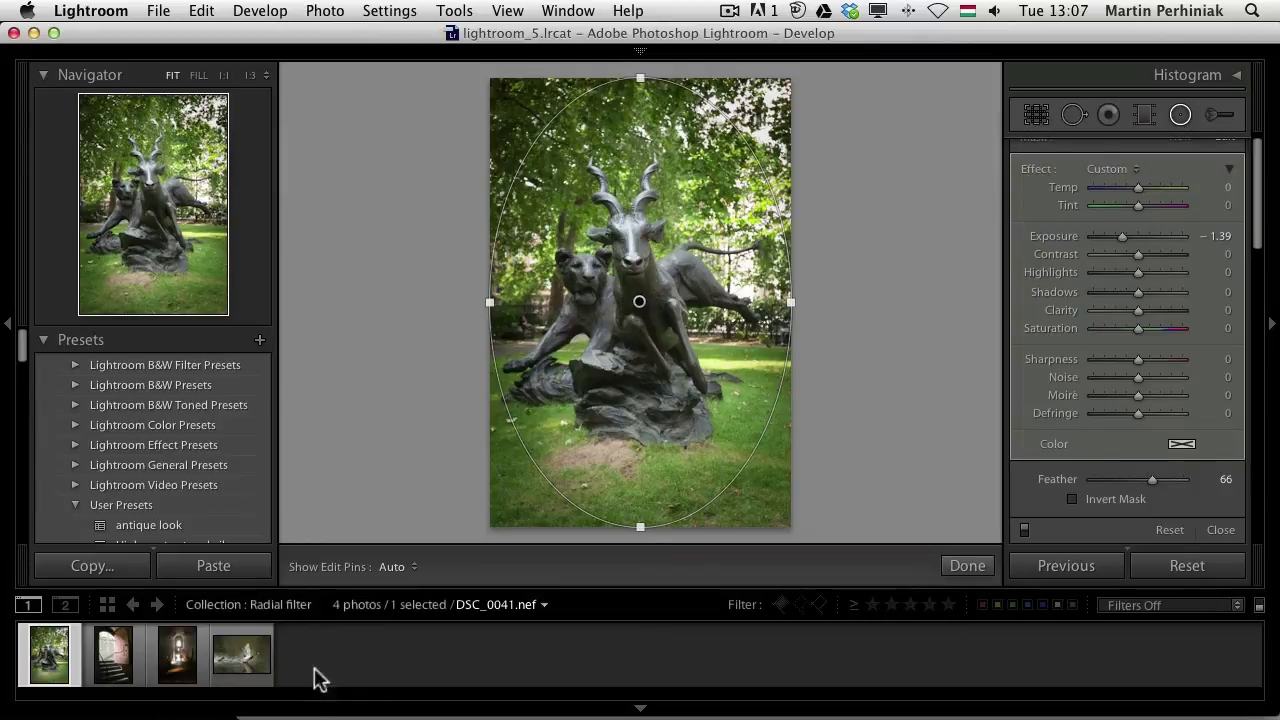
# In the tunnel photo, duplicate the figures' spotlight filter onto the stairs and widen the copy
pyautogui.click(177, 655)
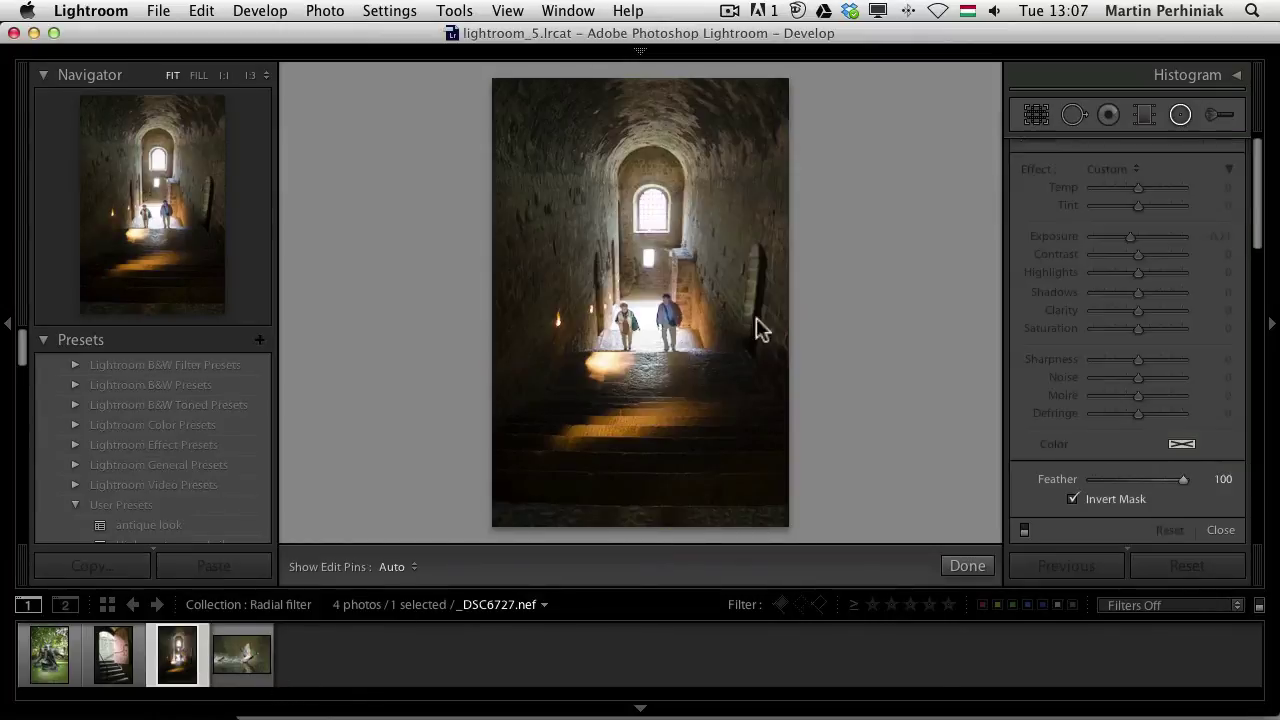
pyautogui.click(646, 340)
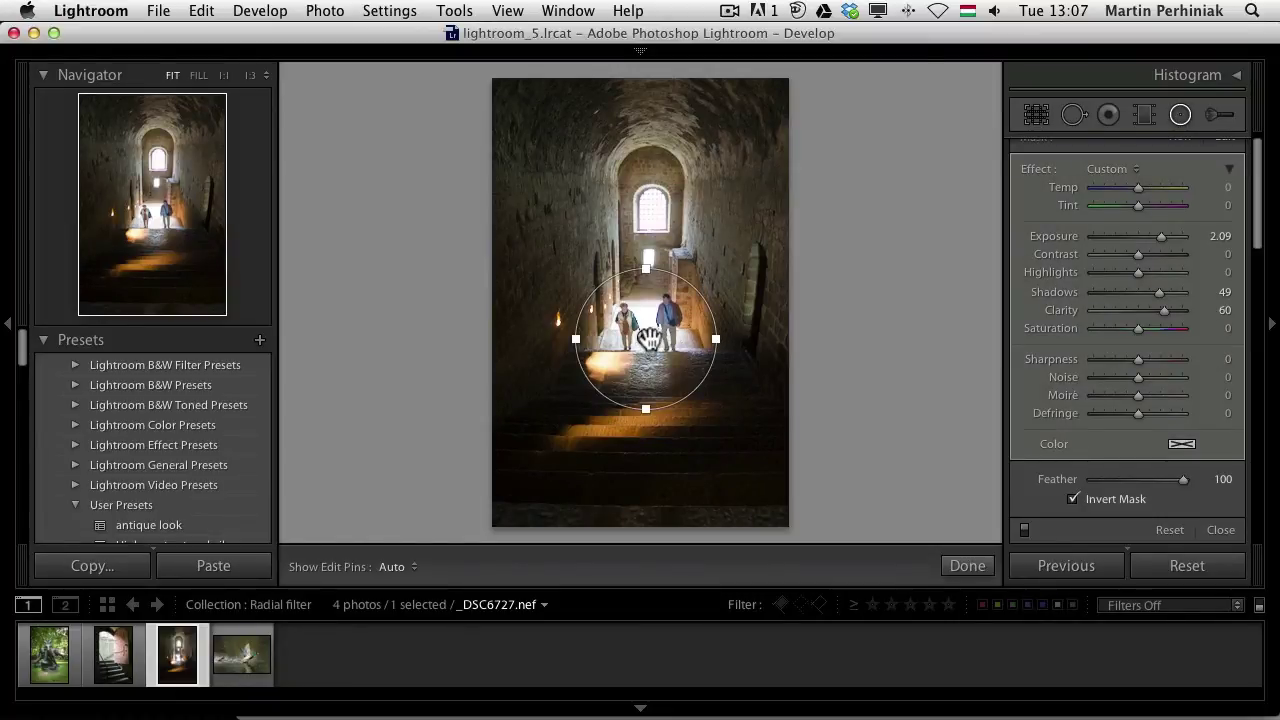
pyautogui.press('shift')
pyautogui.press('alt')
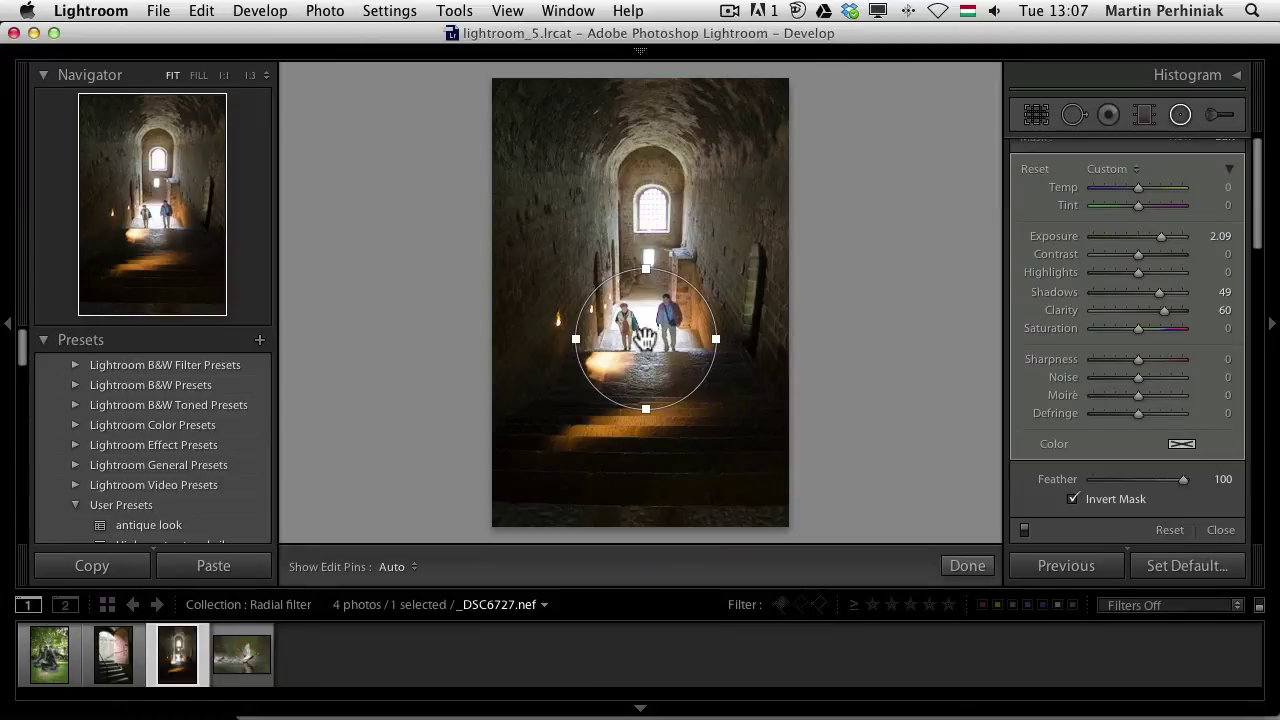
pyautogui.moveTo(646, 340); pyautogui.dragTo(497, 452)
pyautogui.moveTo(729, 463); pyautogui.dragTo(644, 452)
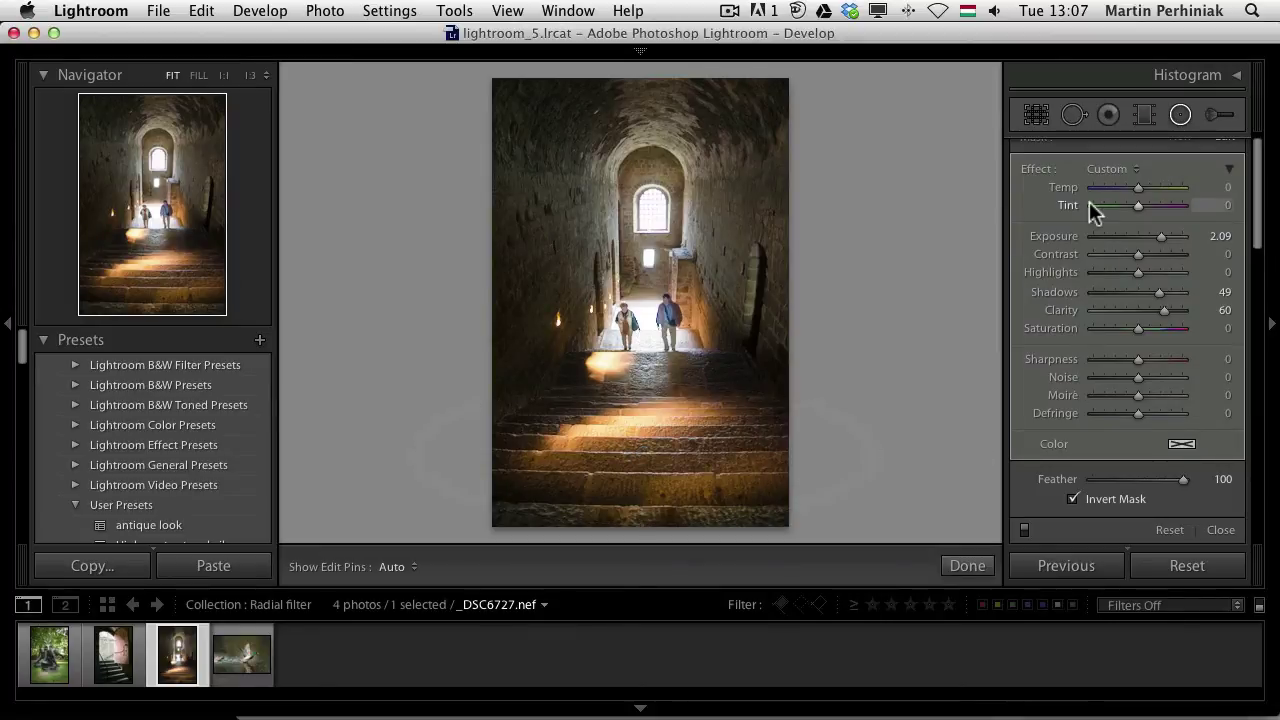
pyautogui.click(644, 339)
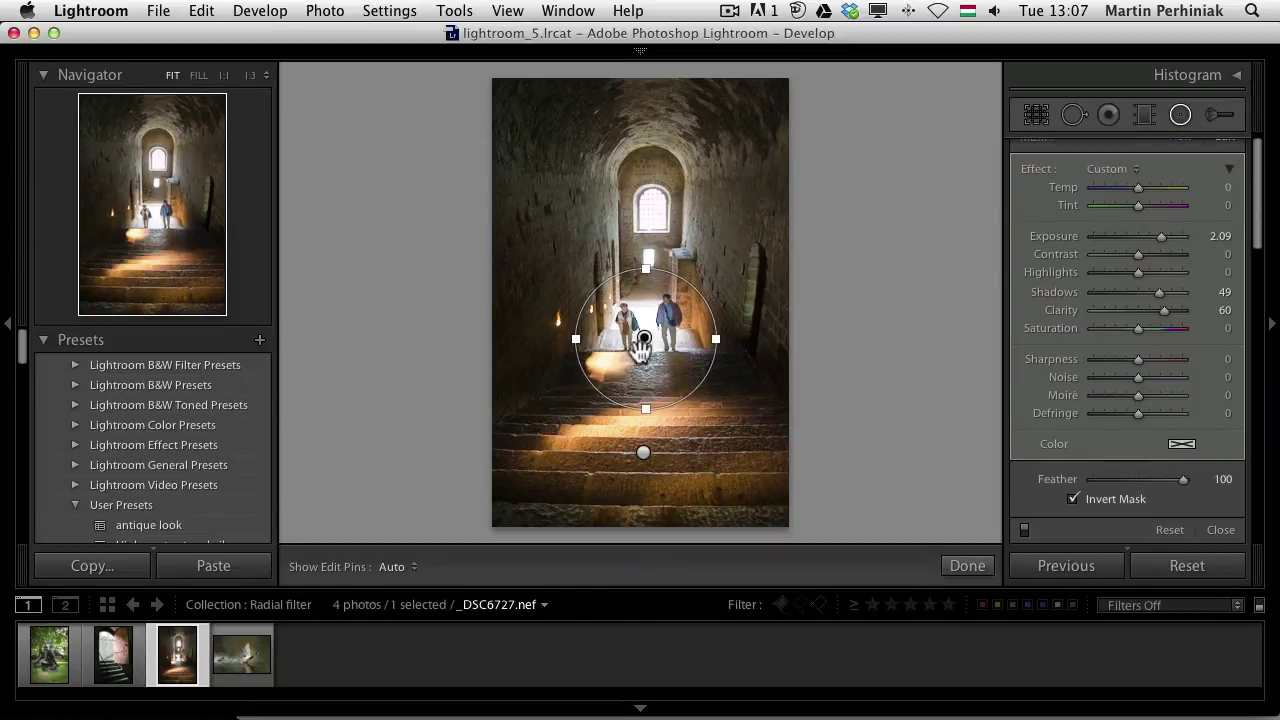
# Collapse the flying duck filter's effects into a single Amount slider and set it to 38
pyautogui.click(250, 657)
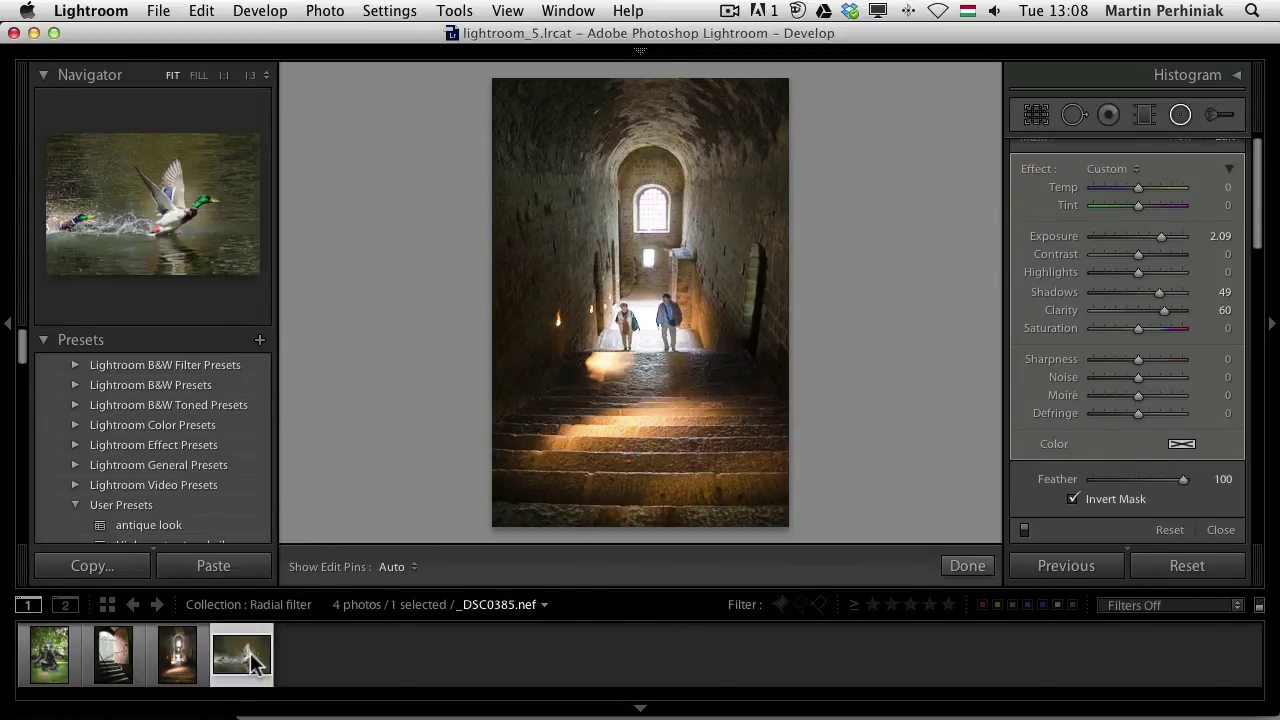
pyautogui.click(713, 329)
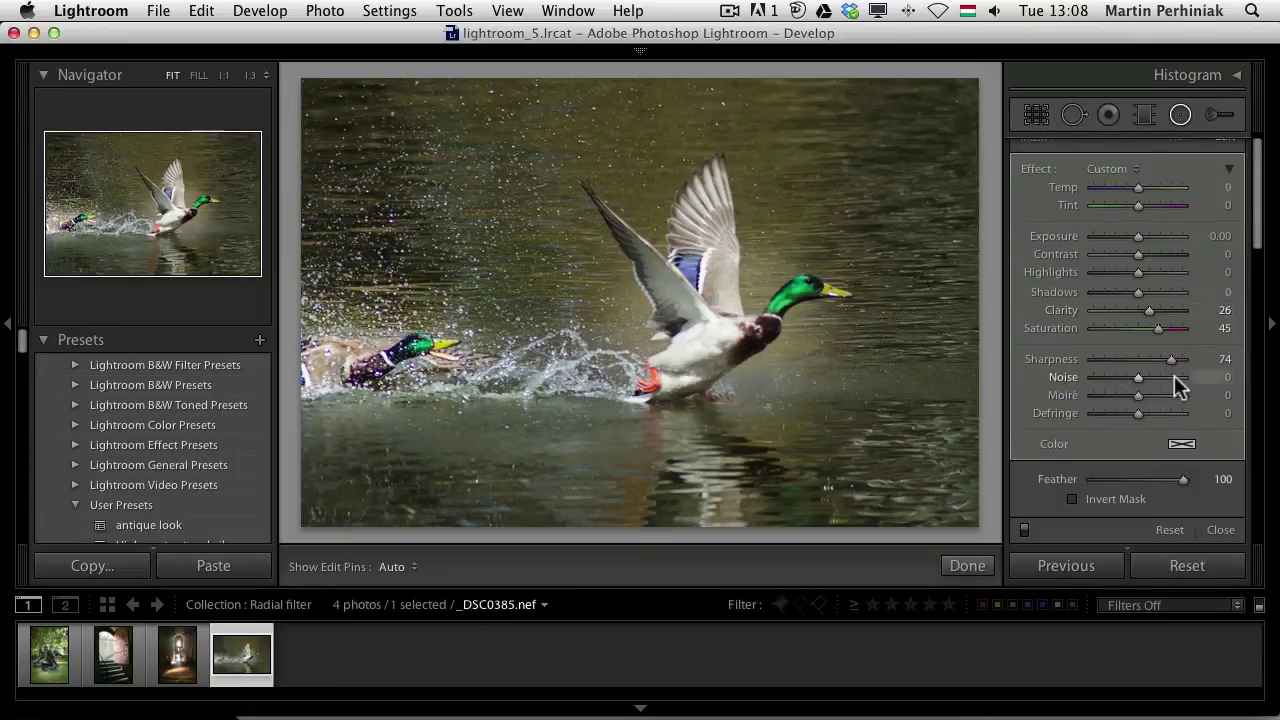
pyautogui.click(1205, 197)
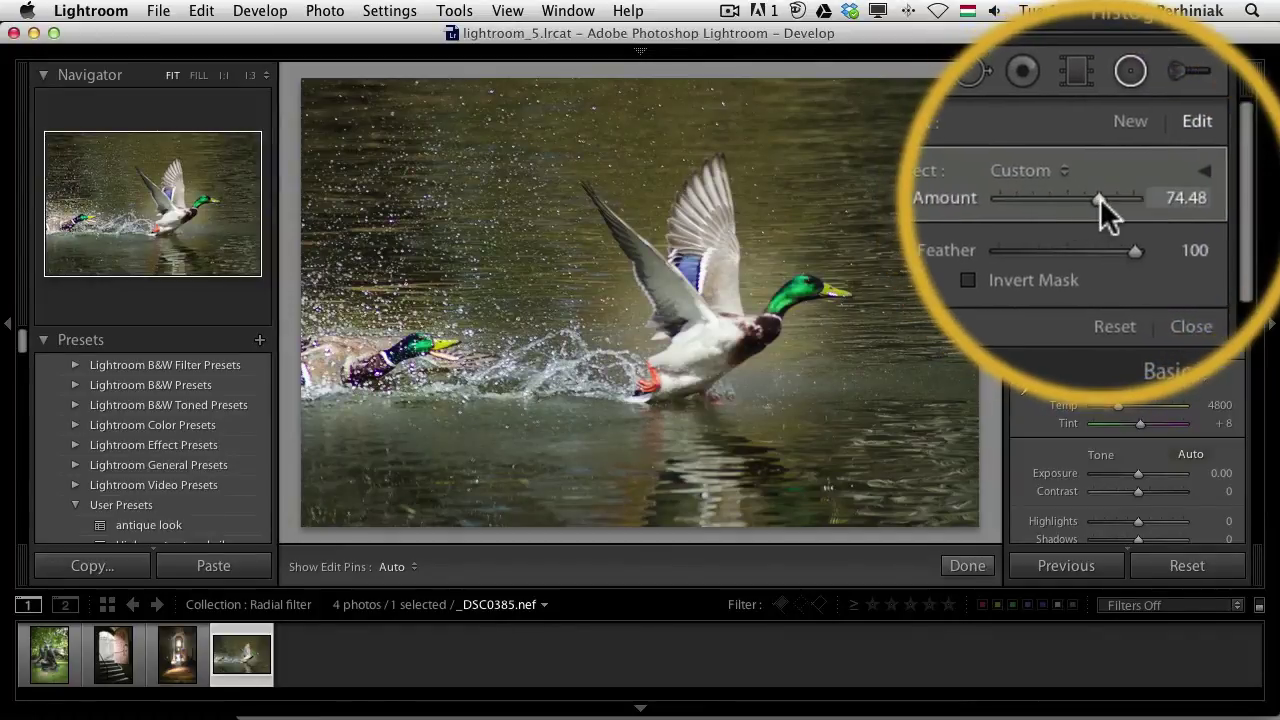
pyautogui.moveTo(1099, 198)
pyautogui.mouseDown()
pyautogui.moveTo(1147, 199)
pyautogui.moveTo(1099, 197)
pyautogui.mouseUp()
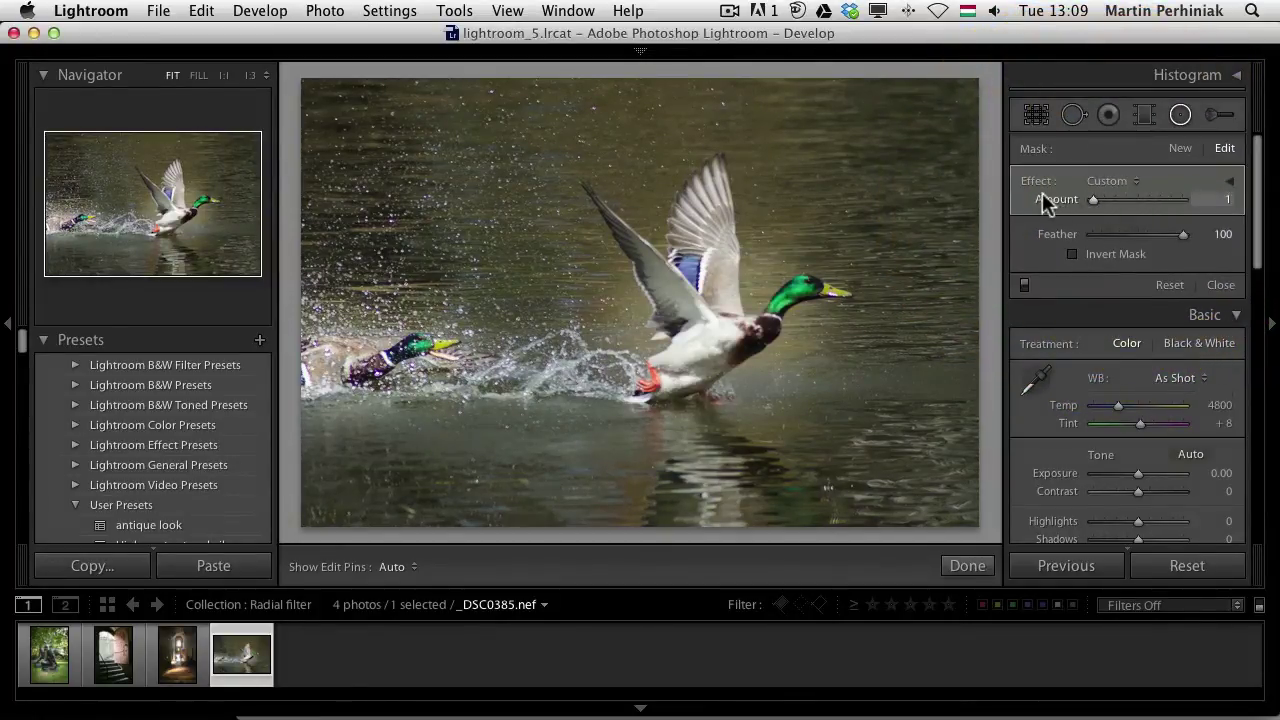
pyautogui.moveTo(1094, 197); pyautogui.dragTo(1127, 194)
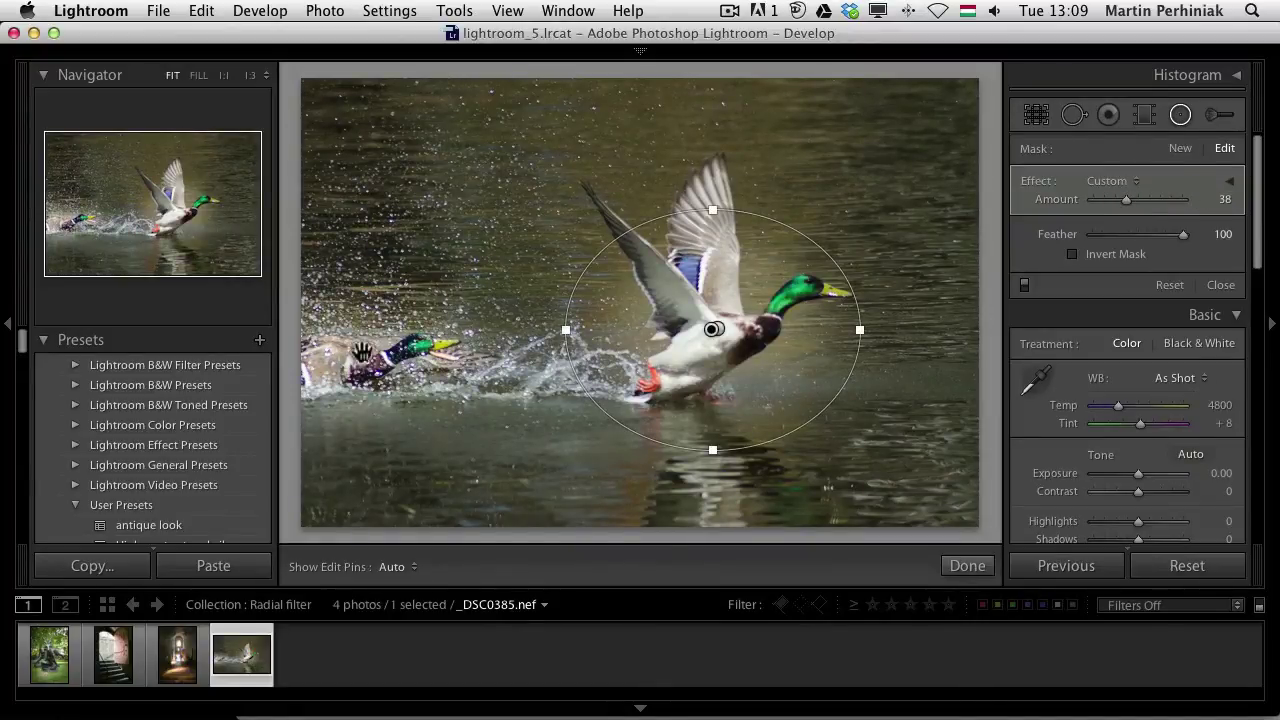
# Set the duck filter's Amount to 35, then show its scaled individual sliders again
pyautogui.press("'")
pyautogui.moveTo(1127, 199)
pyautogui.mouseDown()
pyautogui.moveTo(1160, 198)
pyautogui.moveTo(1109, 198)
pyautogui.moveTo(1134, 206)
pyautogui.moveTo(1119, 201)
pyautogui.mouseUp()
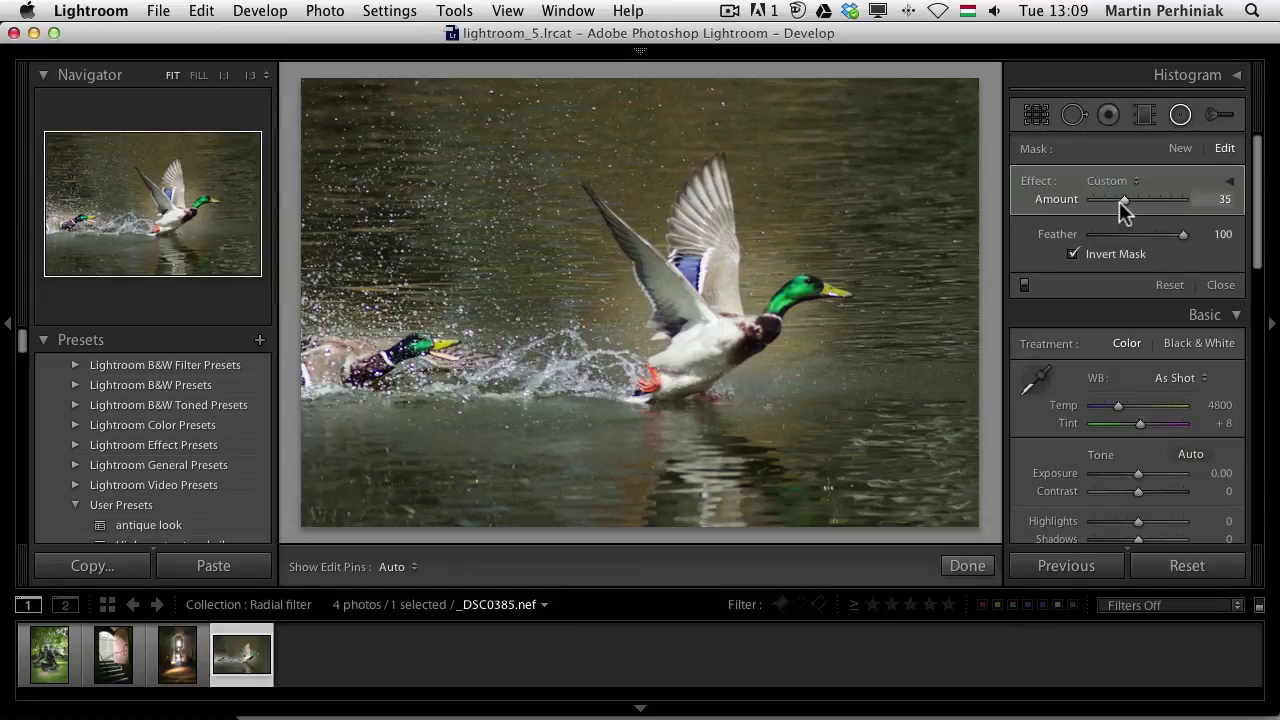
pyautogui.click(1230, 182)
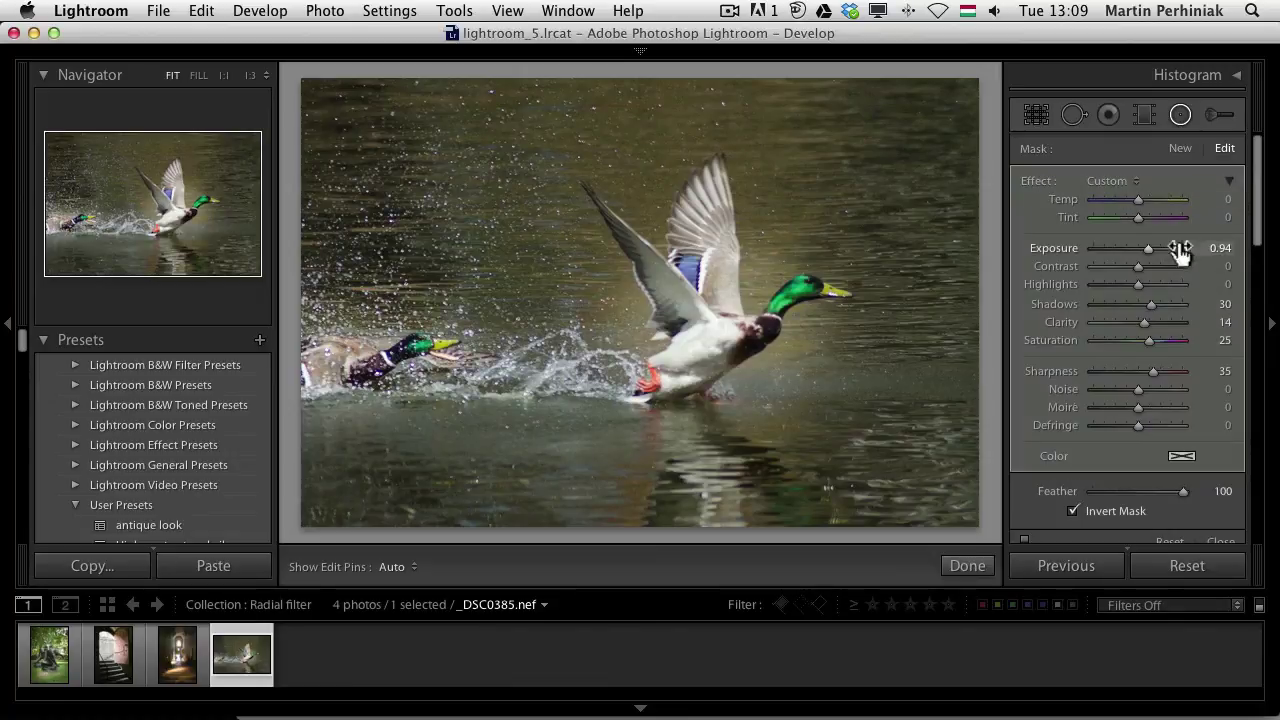